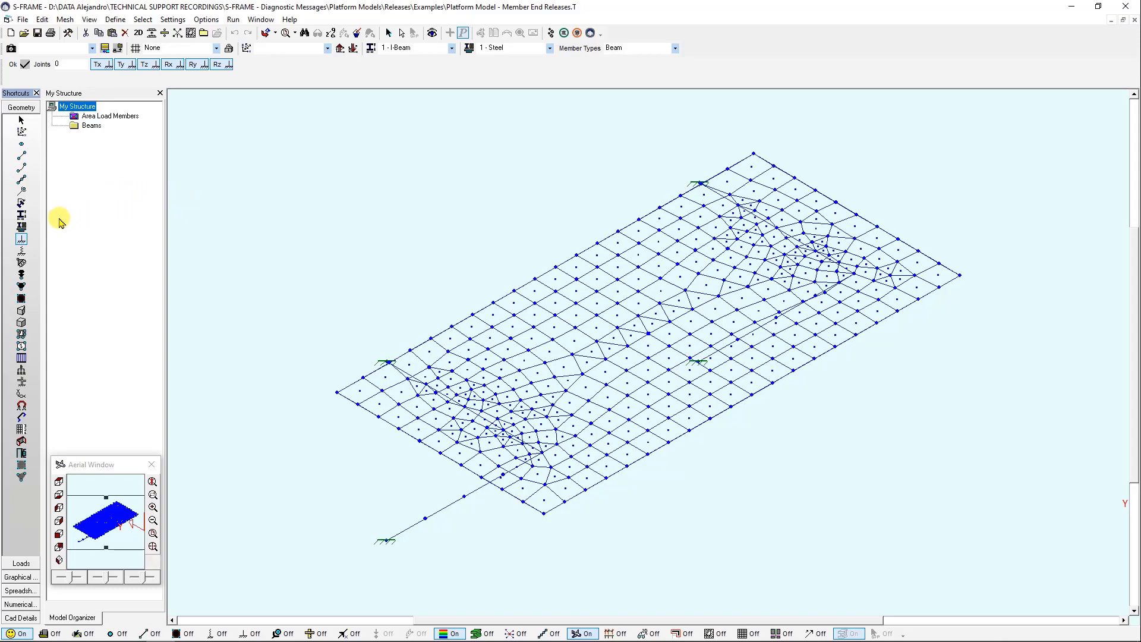
- Display the members' local axes for only the Beams group, with the elements shrunk for visual checks
{"action": "left_click", "coordinate": [21, 204]}
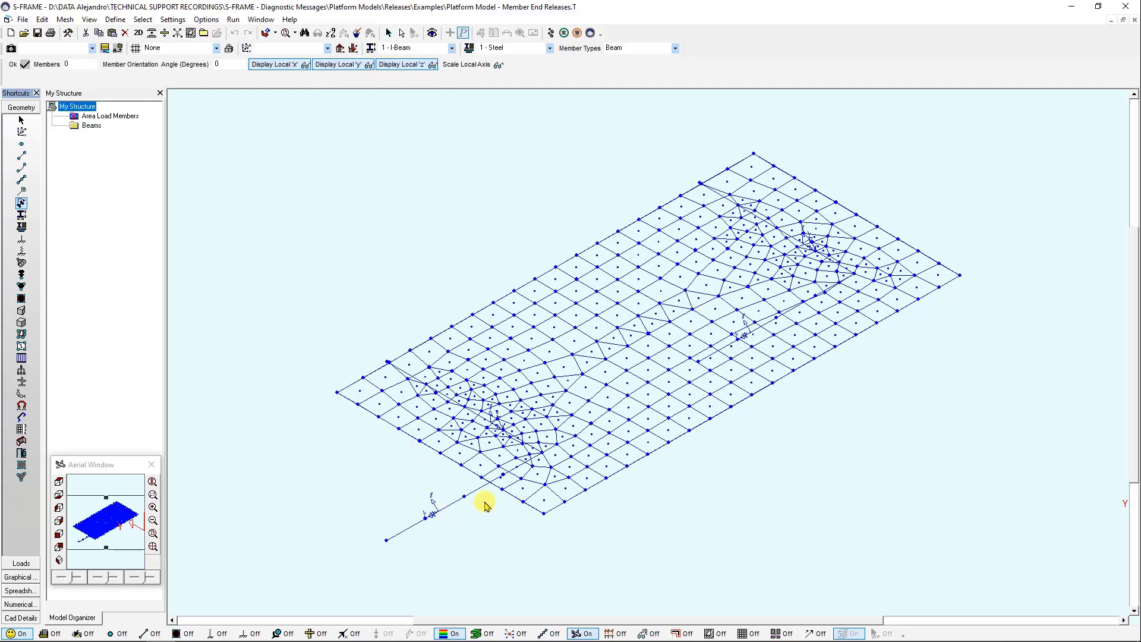
{"action": "left_click", "coordinate": [92, 127]}
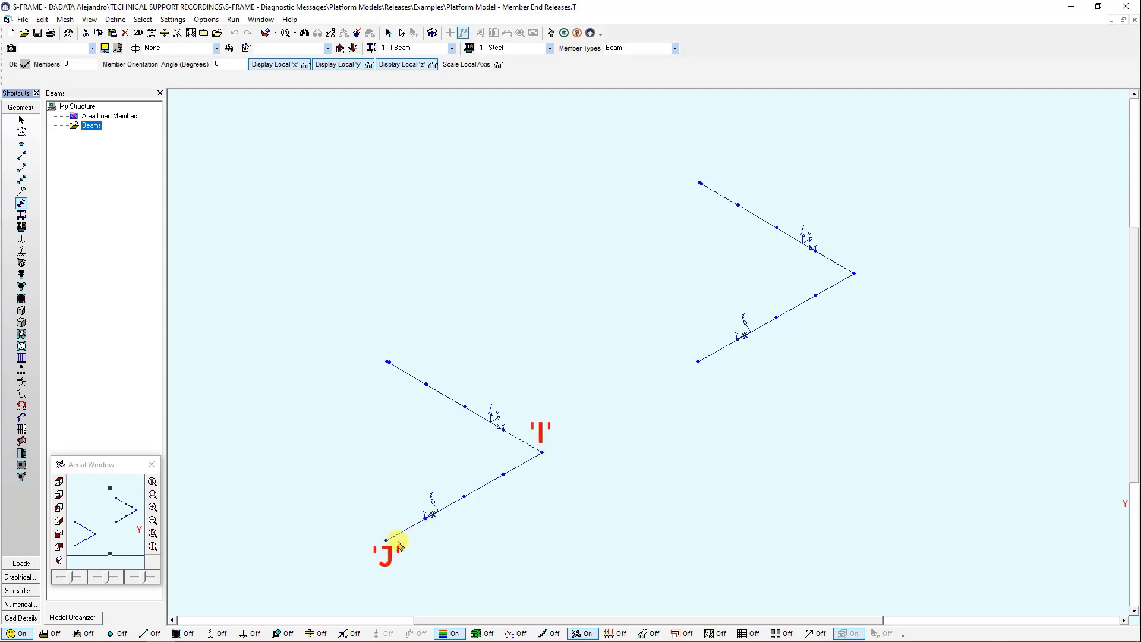
{"action": "left_click", "coordinate": [321, 633]}
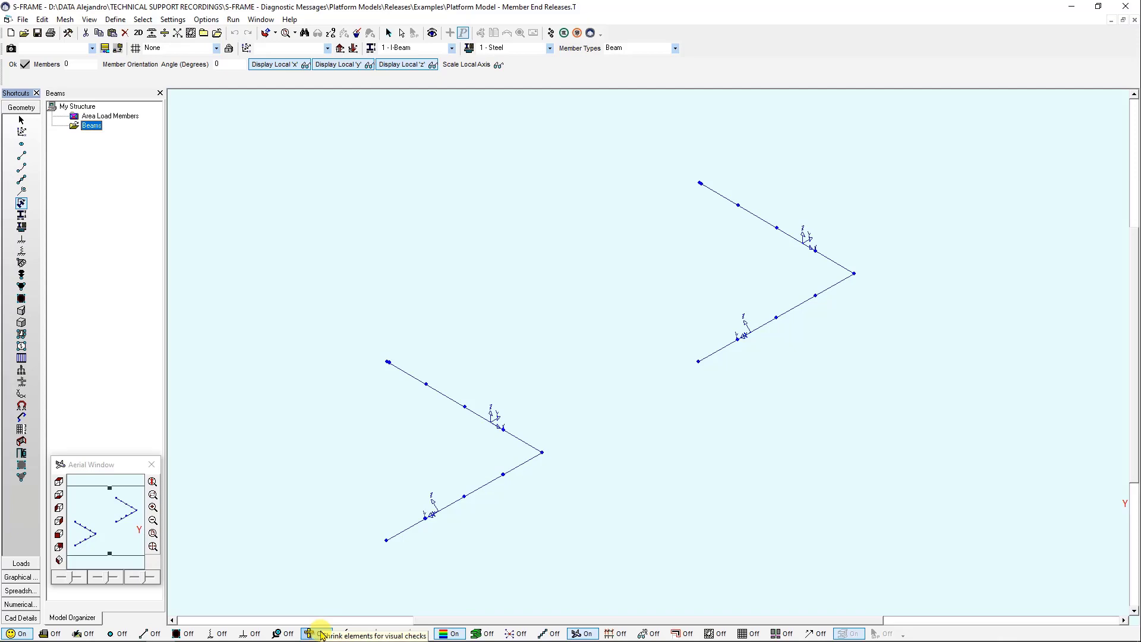
{"action": "left_click", "coordinate": [322, 634]}
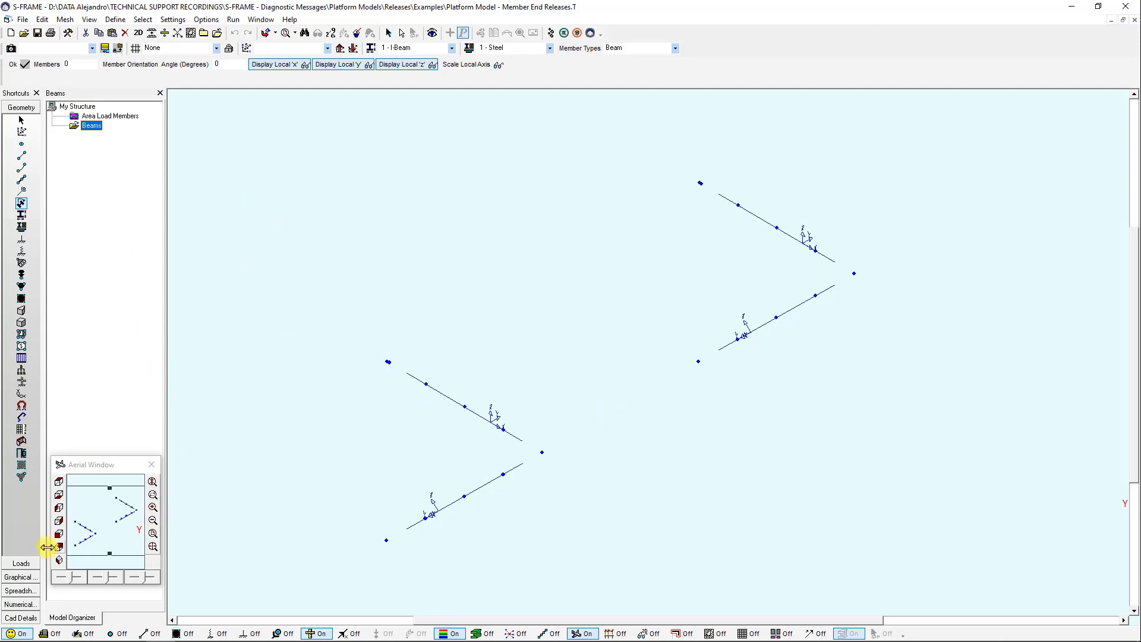
- Show the joint loads of load case 1 - Vert Point Load on the beams
{"action": "left_click", "coordinate": [21, 563]}
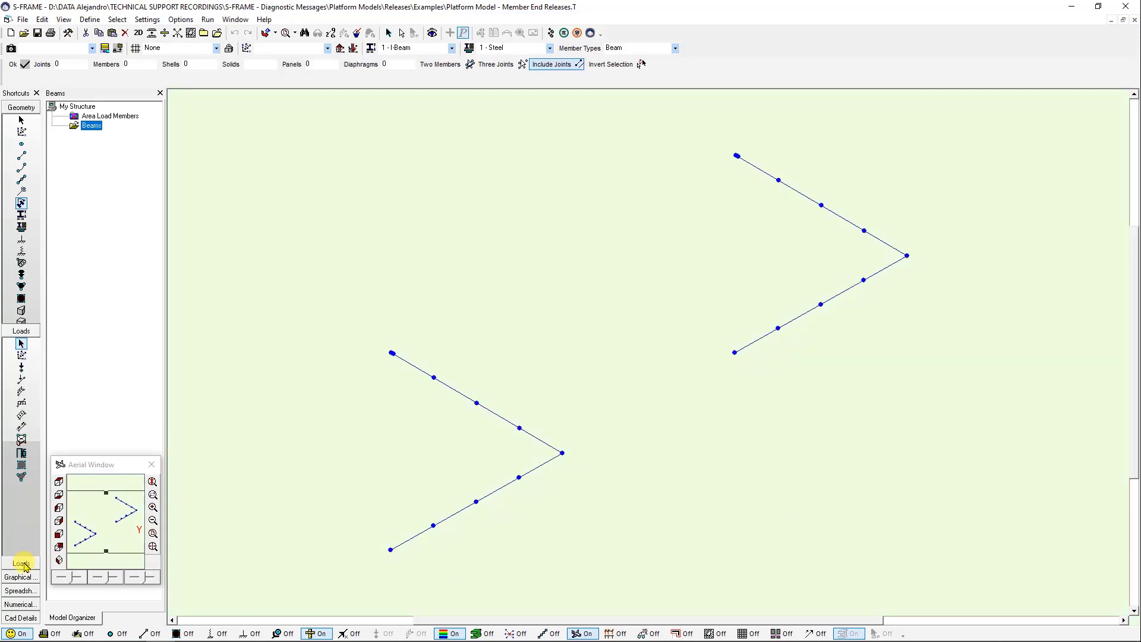
{"action": "left_click", "coordinate": [578, 48]}
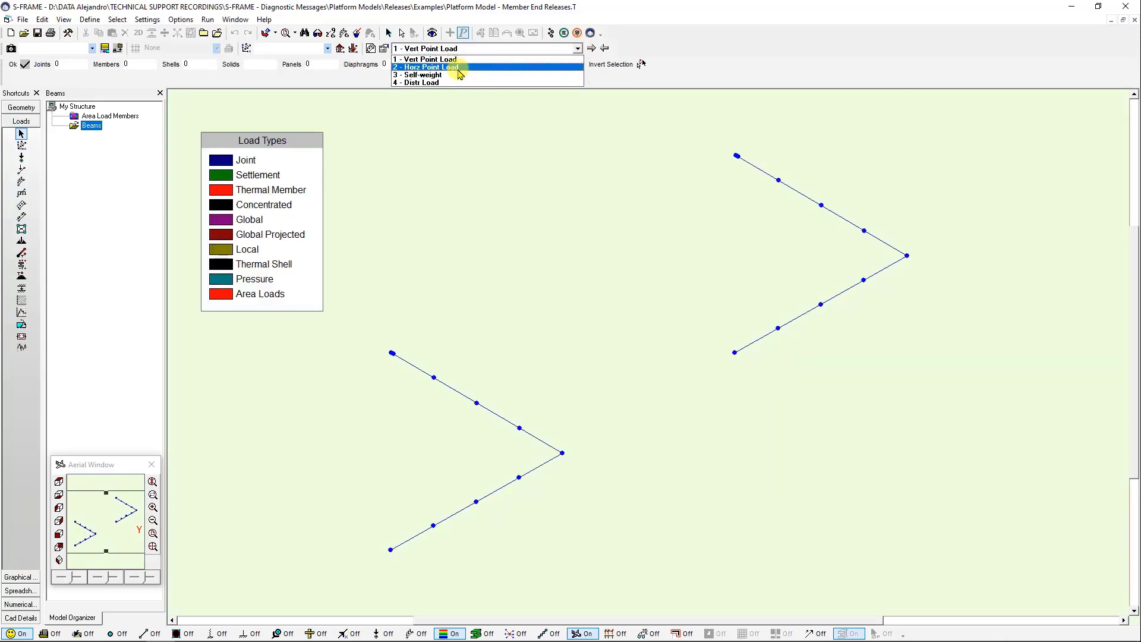
{"action": "left_click", "coordinate": [448, 60]}
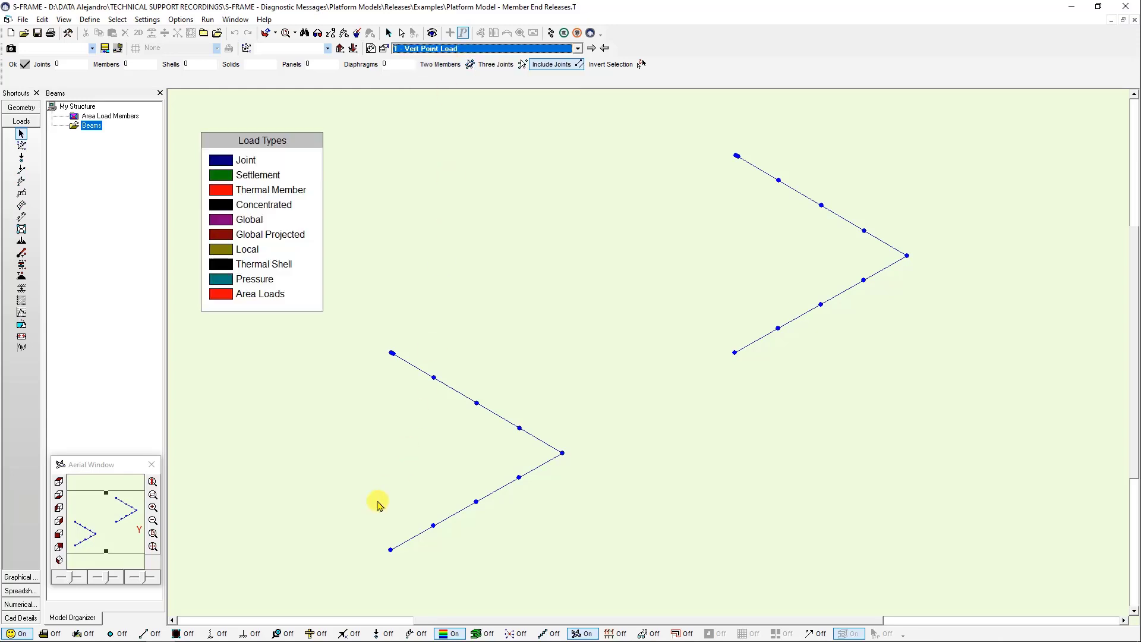
{"action": "left_click", "coordinate": [383, 633]}
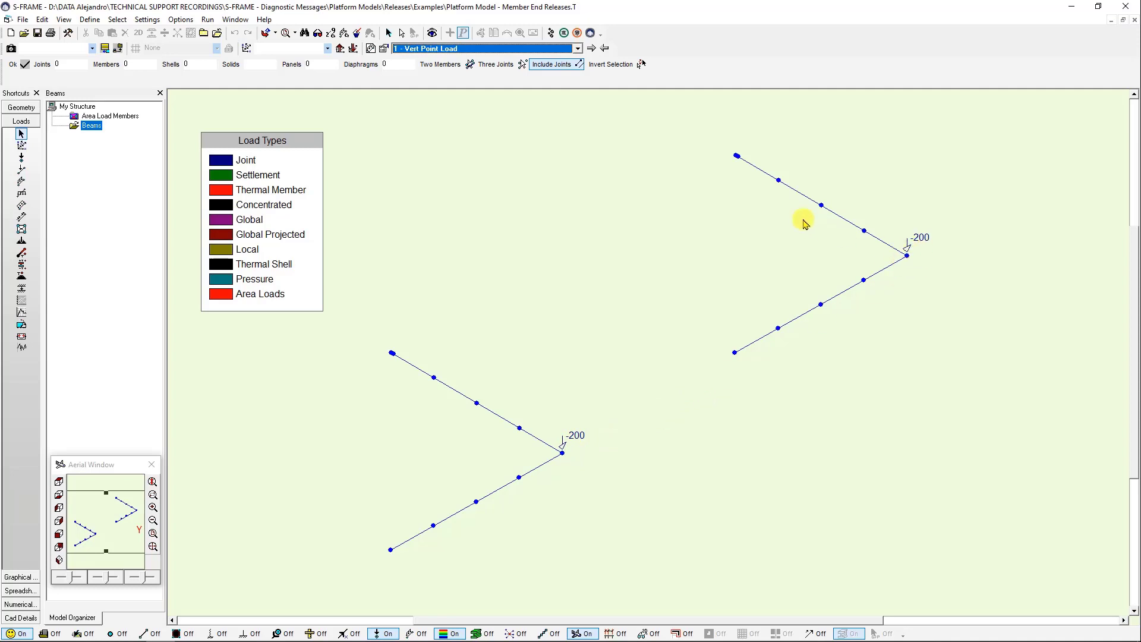
- Inspect the joint loads of load case 2 - Horz Point Load and hide the joint load display
{"action": "left_click", "coordinate": [591, 48]}
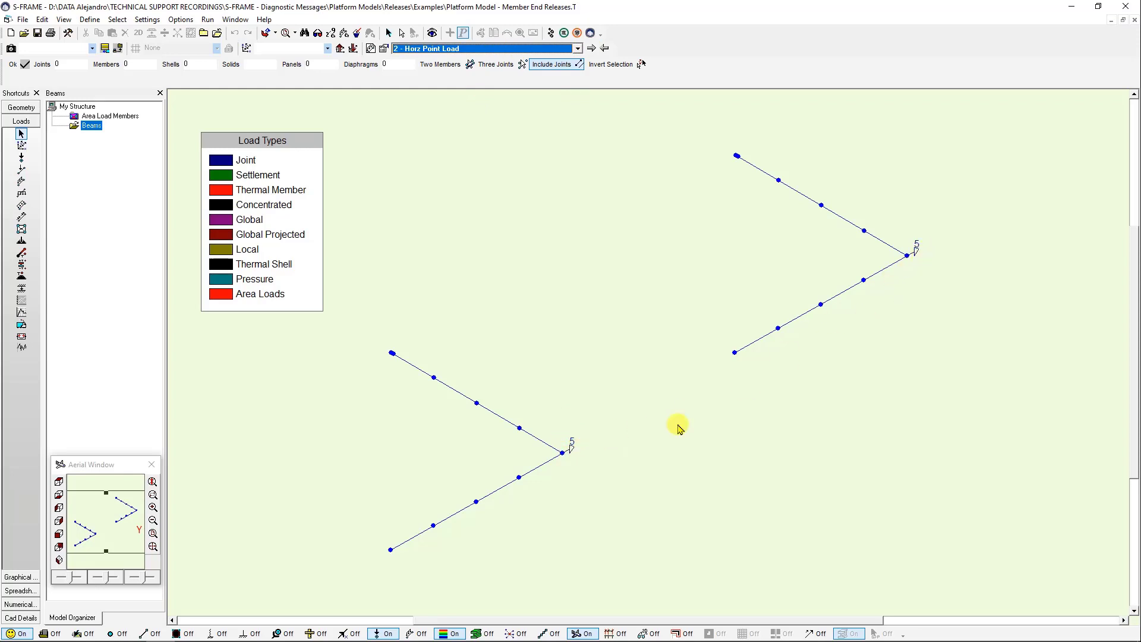
{"action": "scroll", "coordinate": [607, 465], "scroll_direction": "down", "scroll_amount": 2}
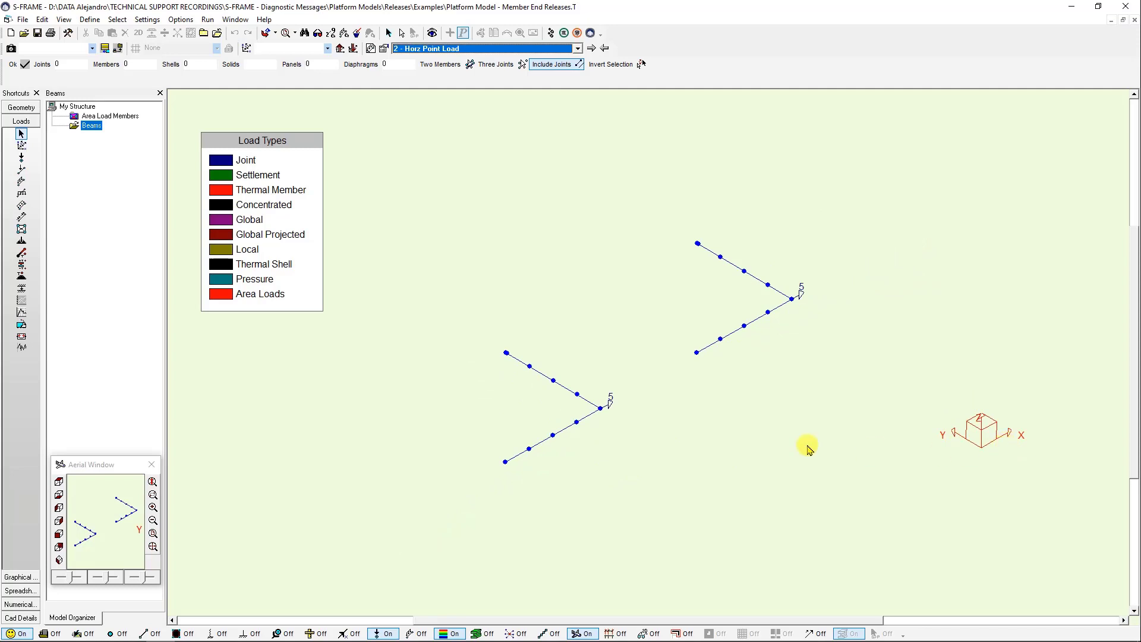
{"action": "left_click", "coordinate": [402, 616]}
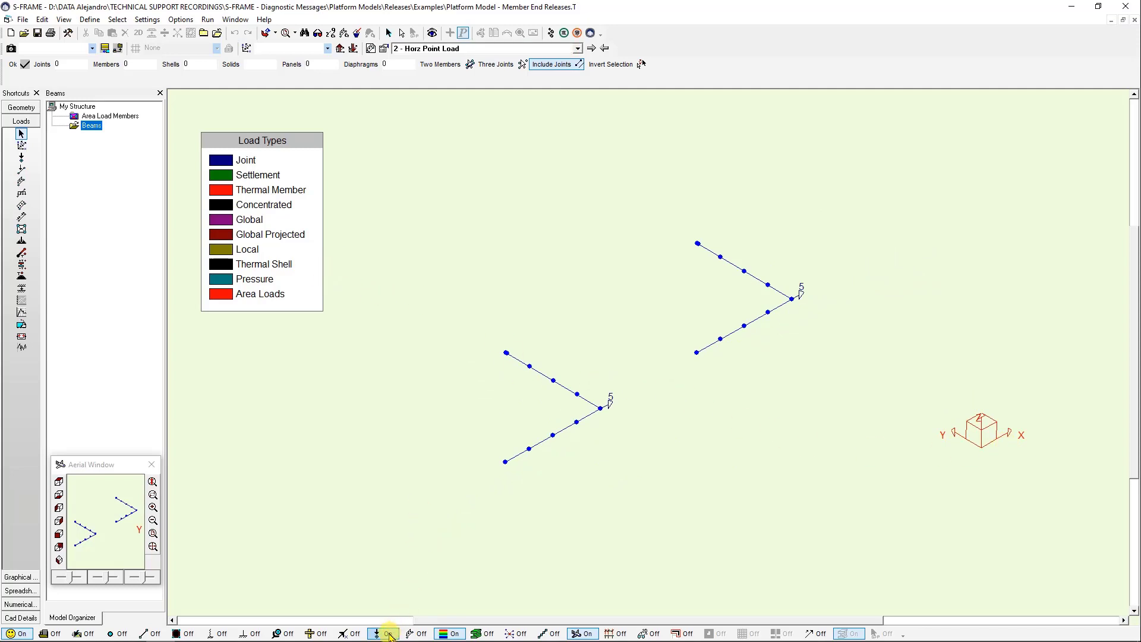
{"action": "left_click", "coordinate": [383, 633]}
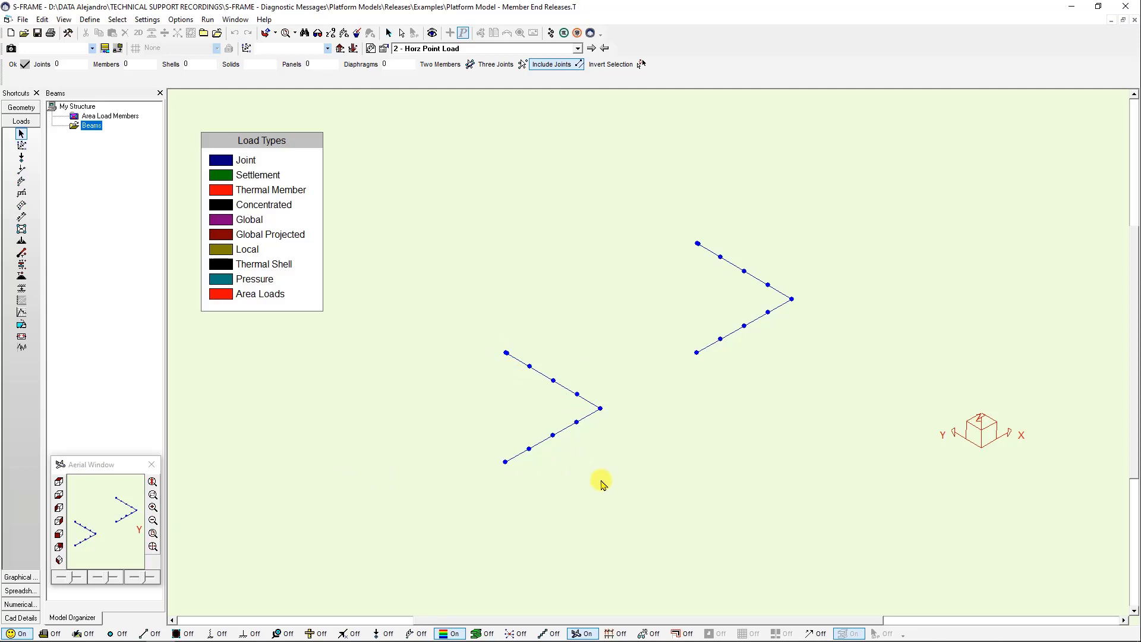
- Set the axial release Fx of member 1 to Fix-Pin in the members spreadsheet
{"action": "left_click", "coordinate": [20, 592]}
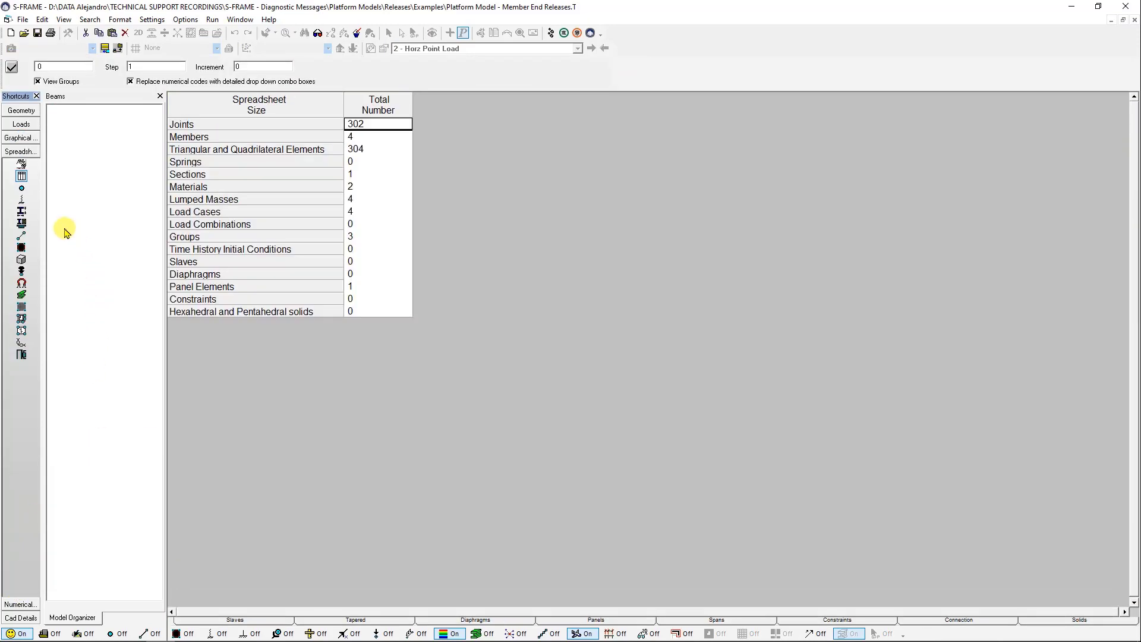
{"action": "left_click", "coordinate": [22, 236]}
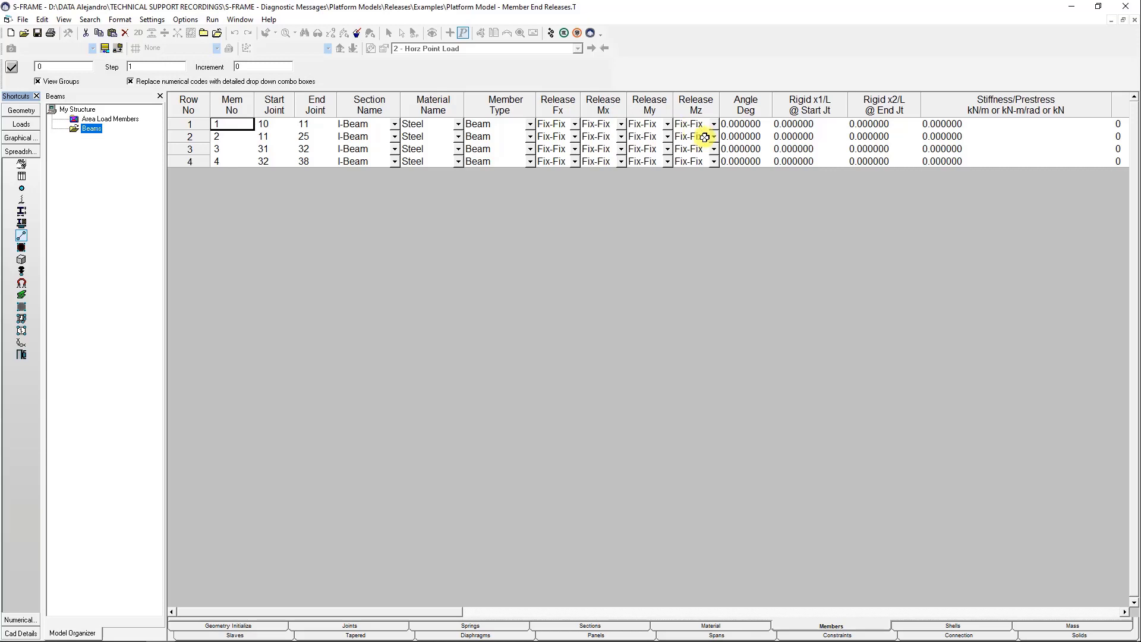
{"action": "left_click", "coordinate": [575, 125]}
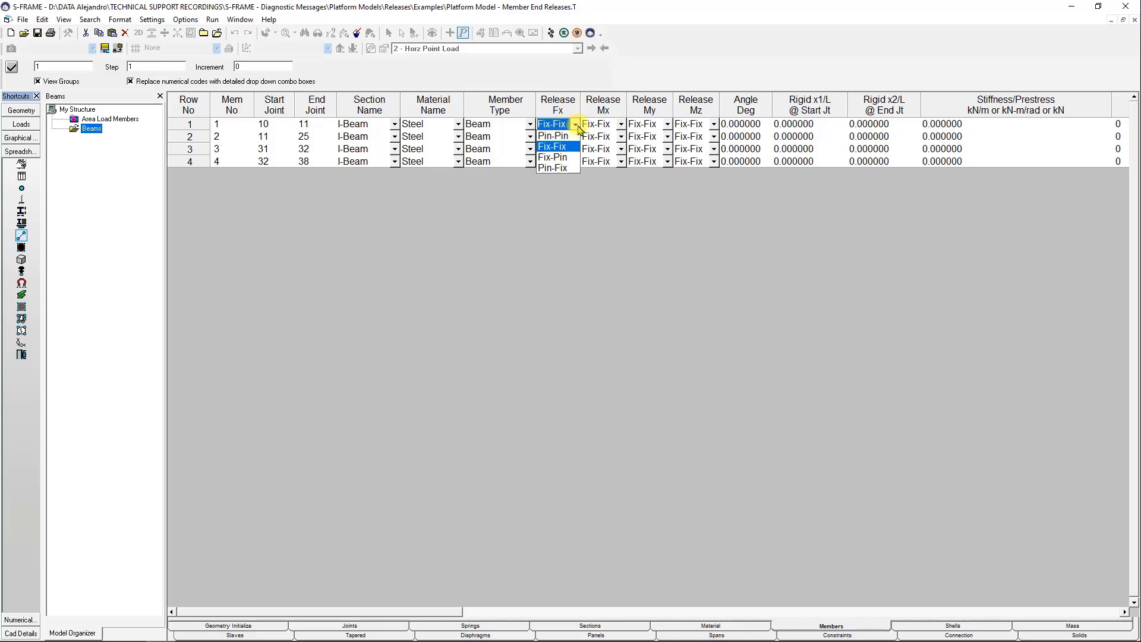
{"action": "left_click", "coordinate": [576, 125]}
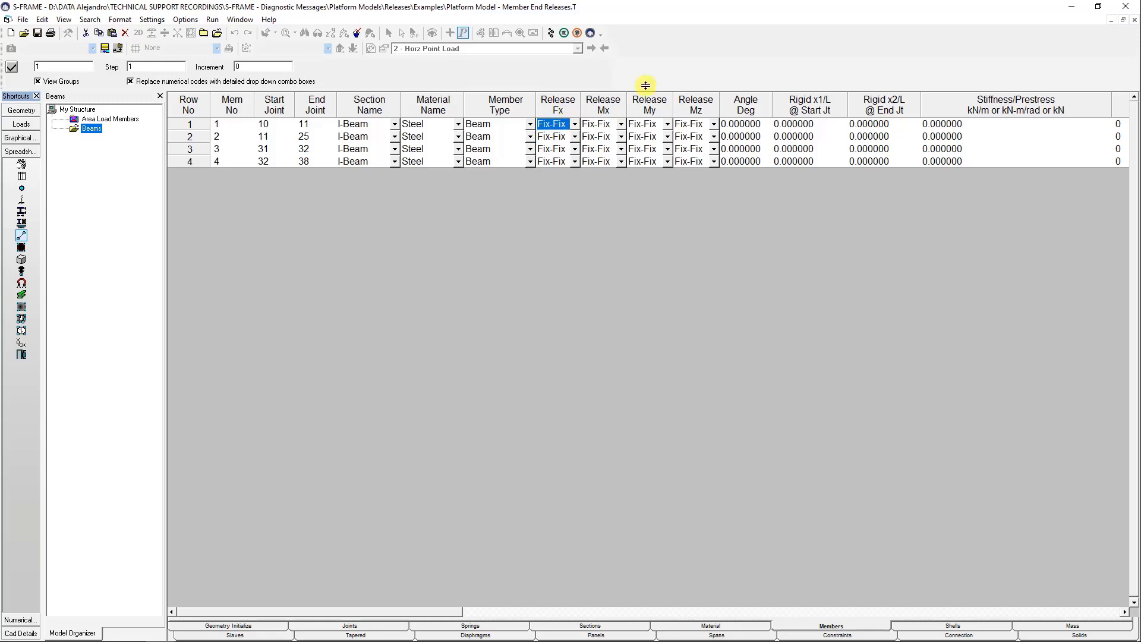
{"action": "left_click", "coordinate": [575, 124]}
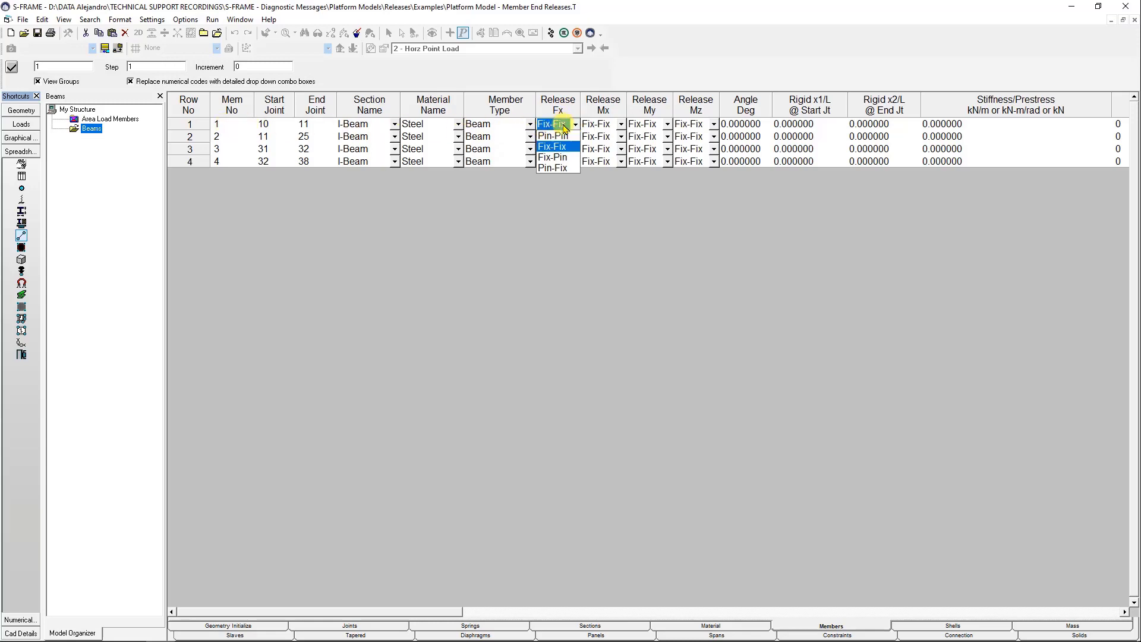
{"action": "left_click", "coordinate": [562, 158]}
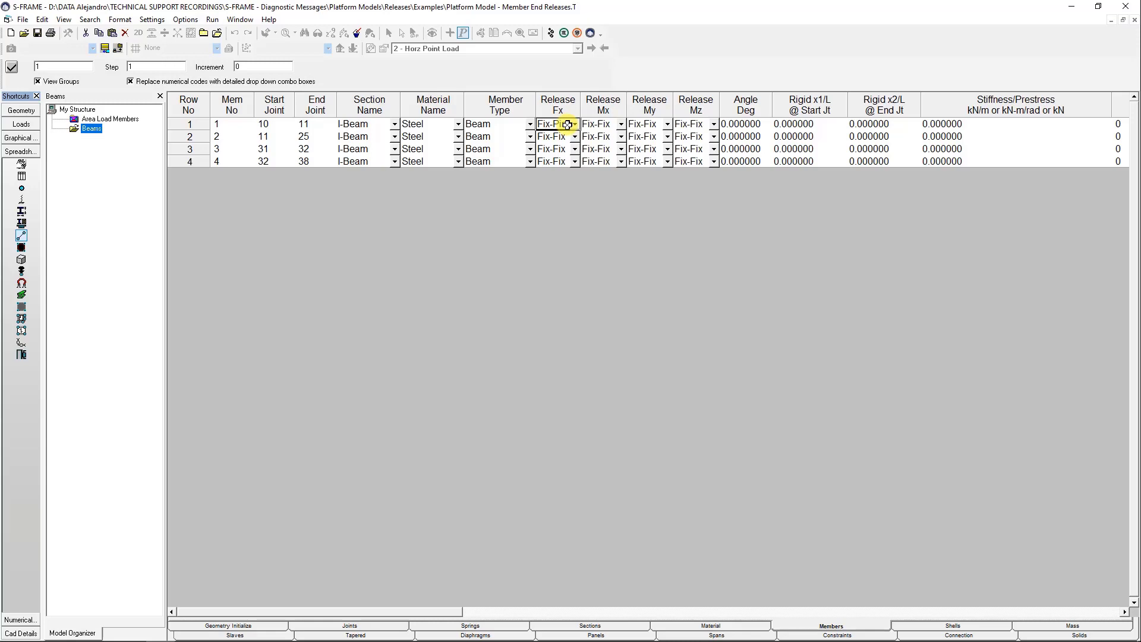
- Run a Linear Static analysis for the load cases
{"action": "left_click", "coordinate": [551, 32]}
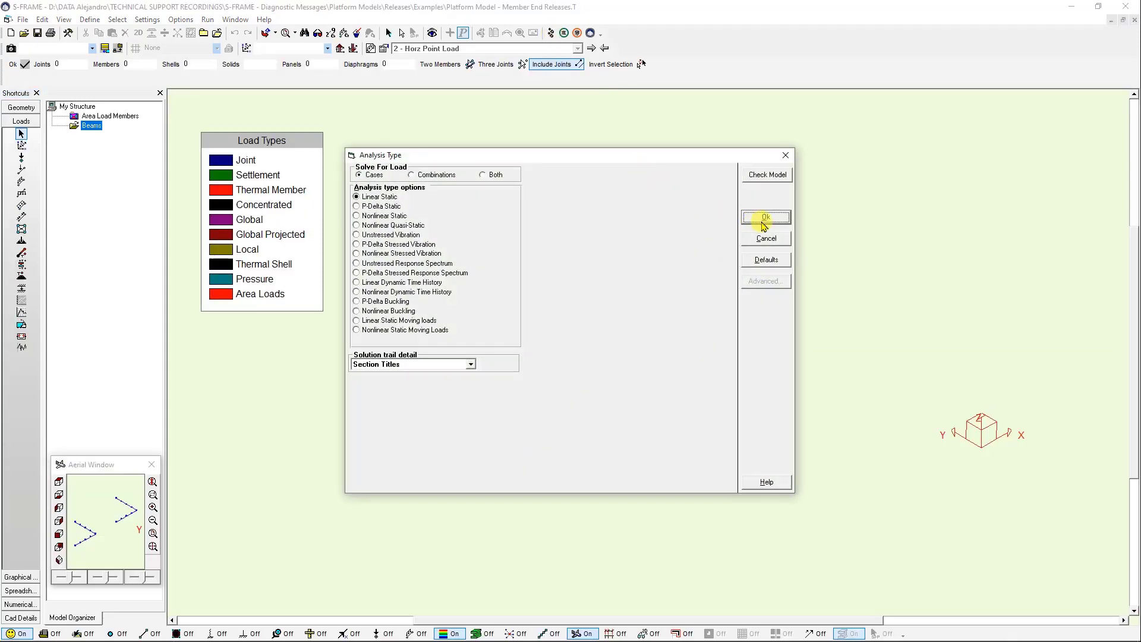
{"action": "left_click", "coordinate": [766, 217]}
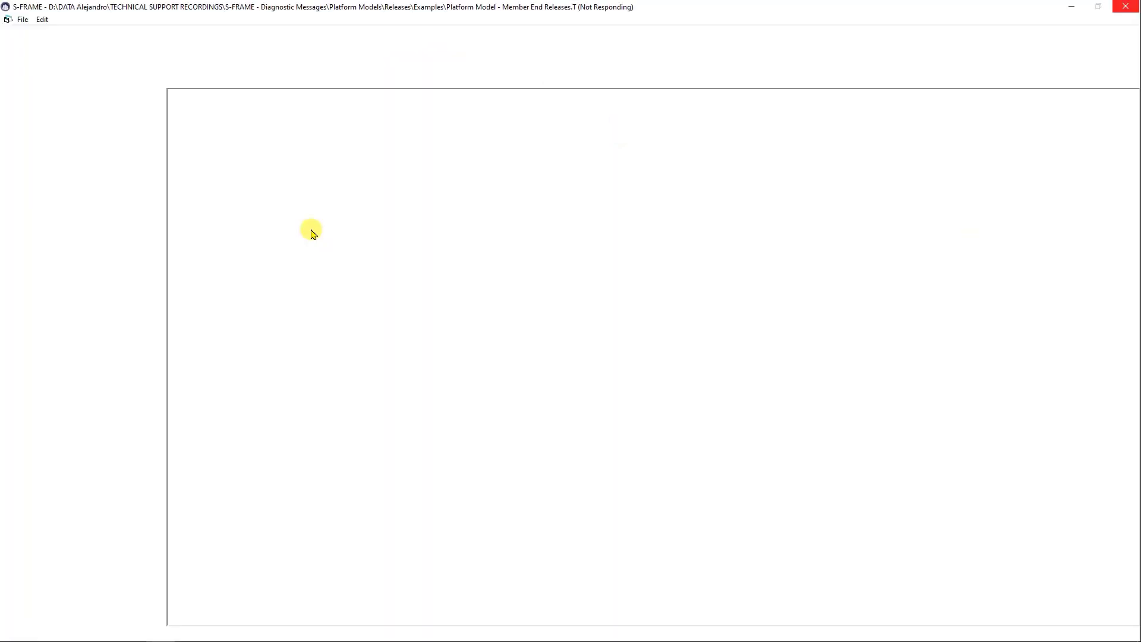
{"action": "left_click", "coordinate": [434, 304]}
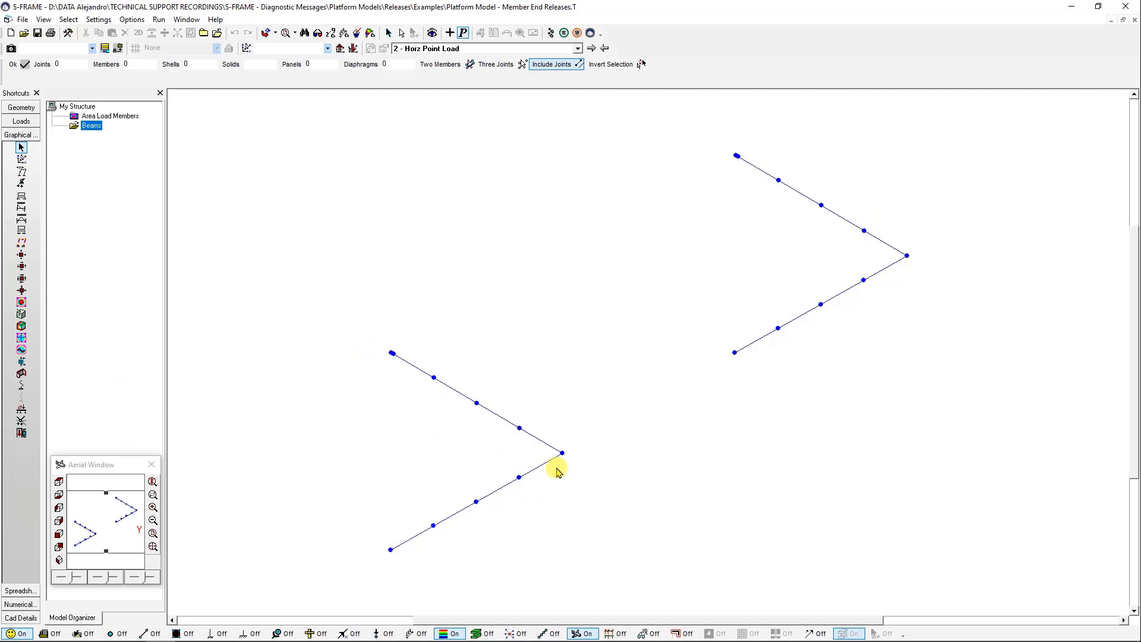
- View the vertical displacements (Dz) for load case 1 - Vert Point Load and the axial force diagram of member 1
{"action": "left_click", "coordinate": [21, 172]}
{"action": "left_click", "coordinate": [604, 48]}
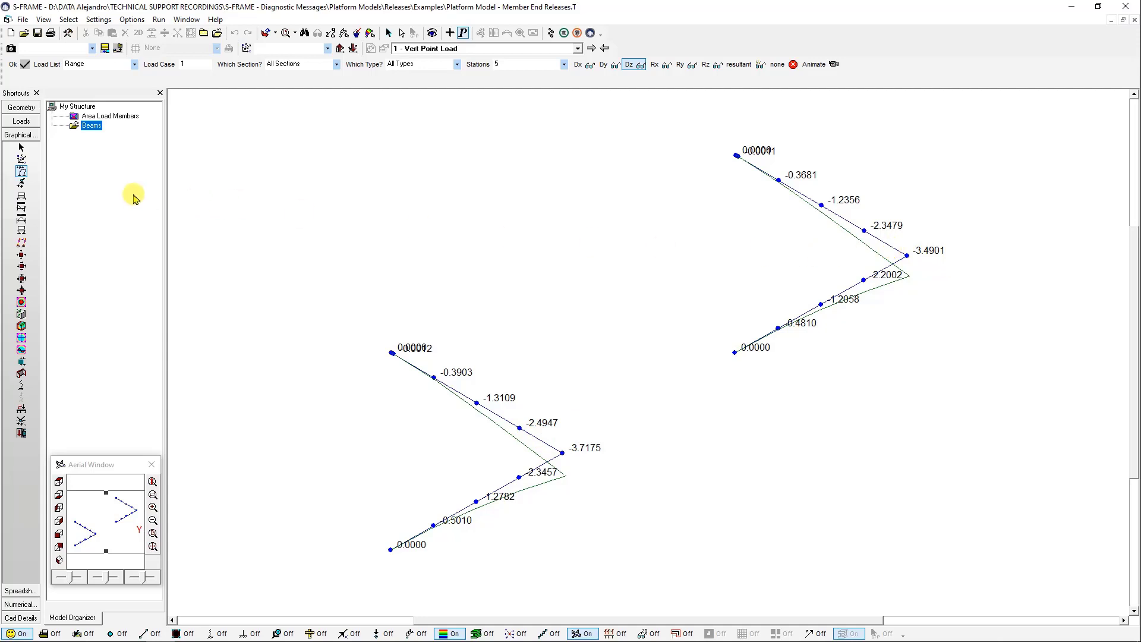
{"action": "left_click", "coordinate": [21, 196]}
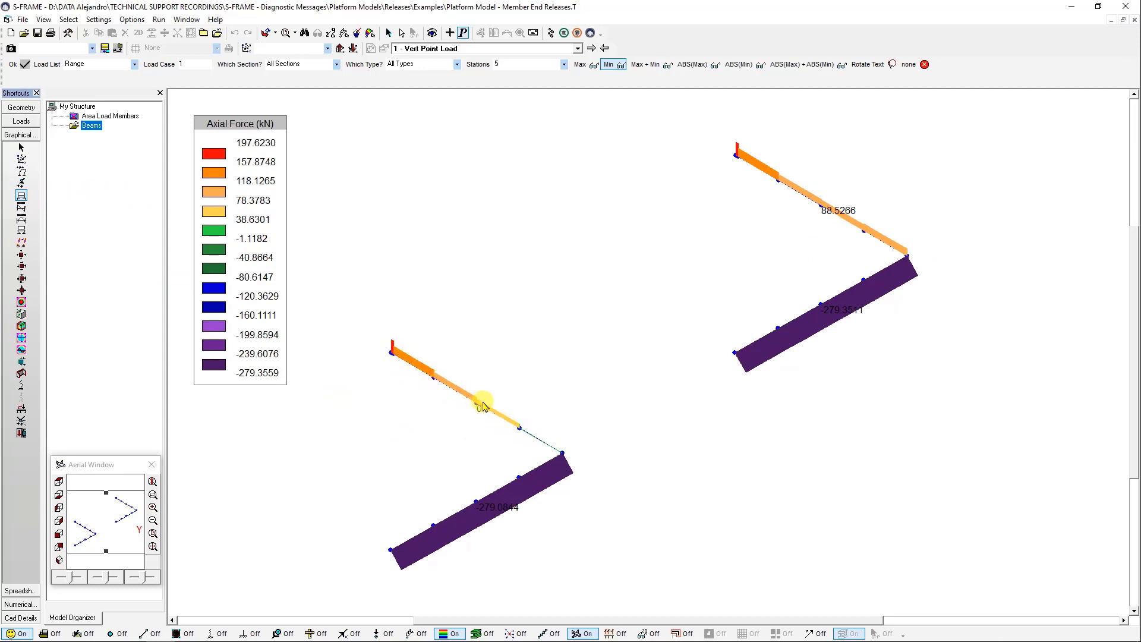
{"action": "double_click", "coordinate": [537, 441]}
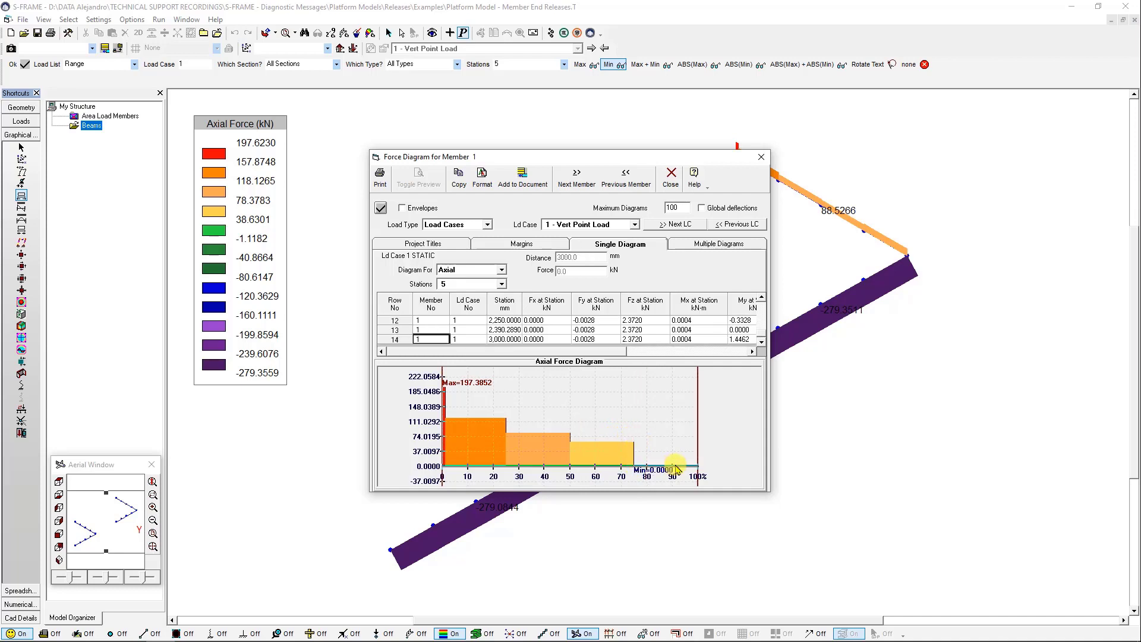
{"action": "left_click", "coordinate": [761, 156]}
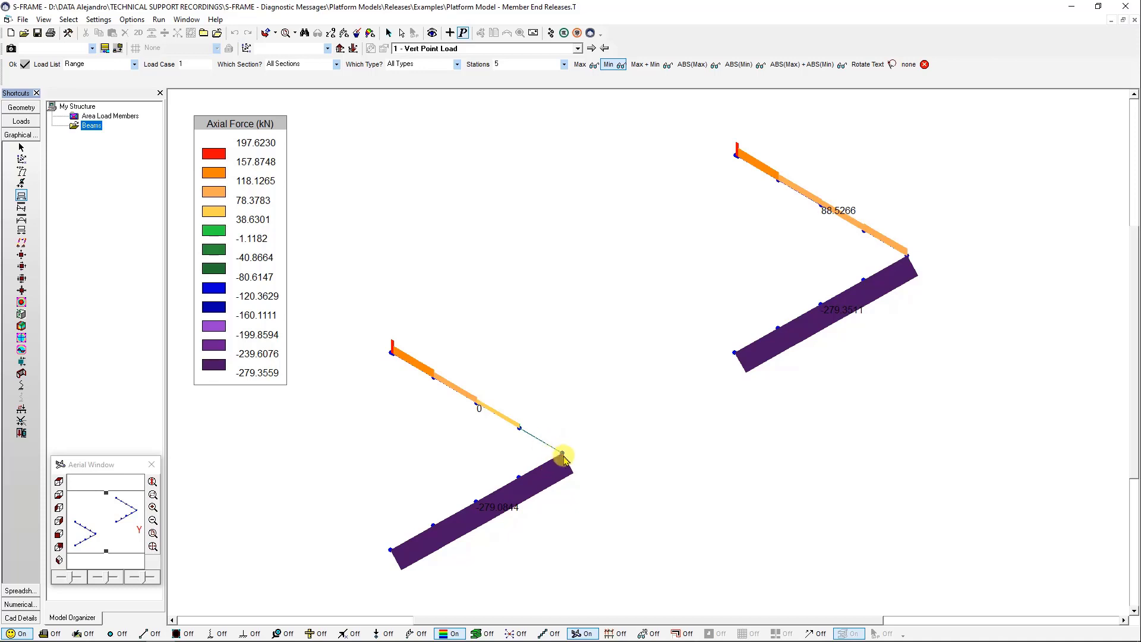
- Examine the displaced shape up close at the free end joint of member 1, where the axial release is applied
{"action": "left_click", "coordinate": [23, 173]}
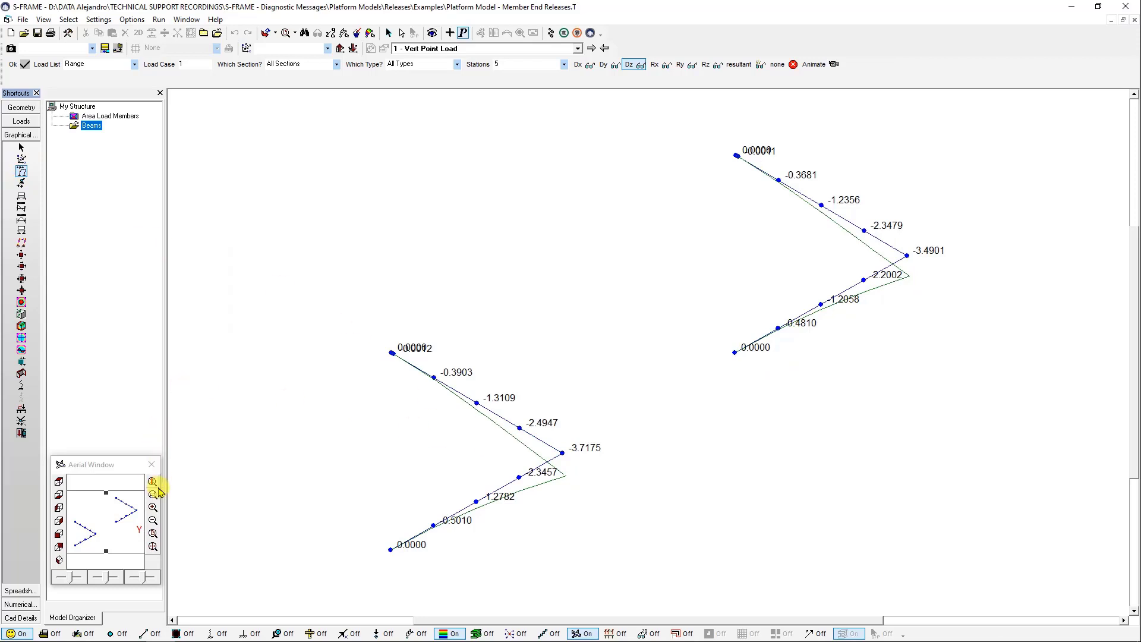
{"action": "left_click_drag", "start_coordinate": [535, 438], "coordinate": [581, 496]}
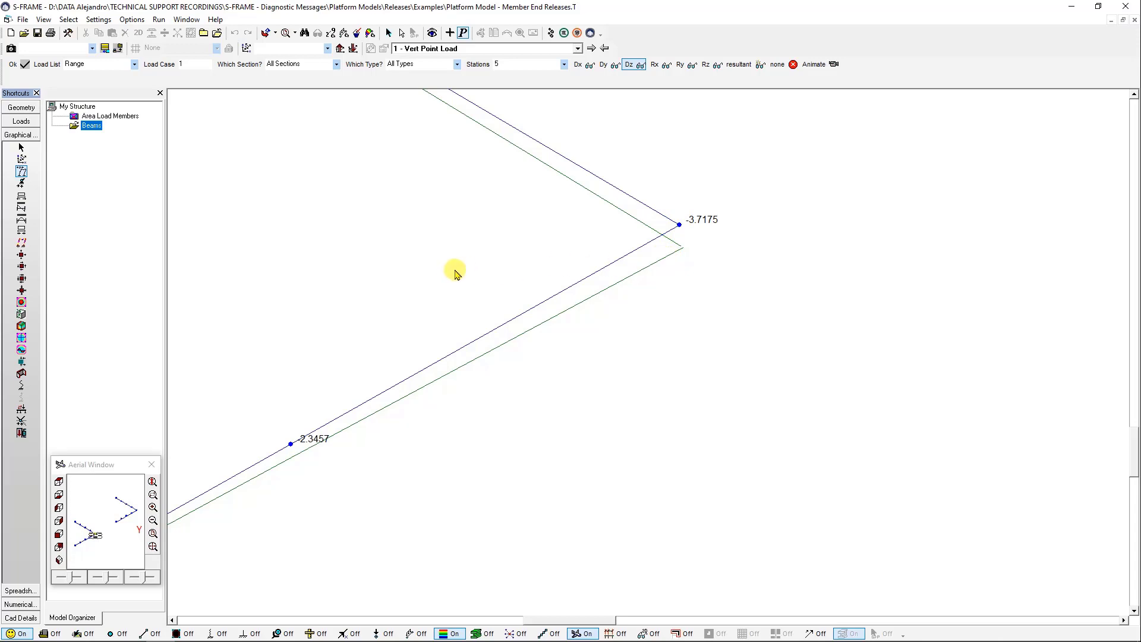
{"action": "left_click", "coordinate": [158, 551]}
{"action": "left_click", "coordinate": [153, 533]}
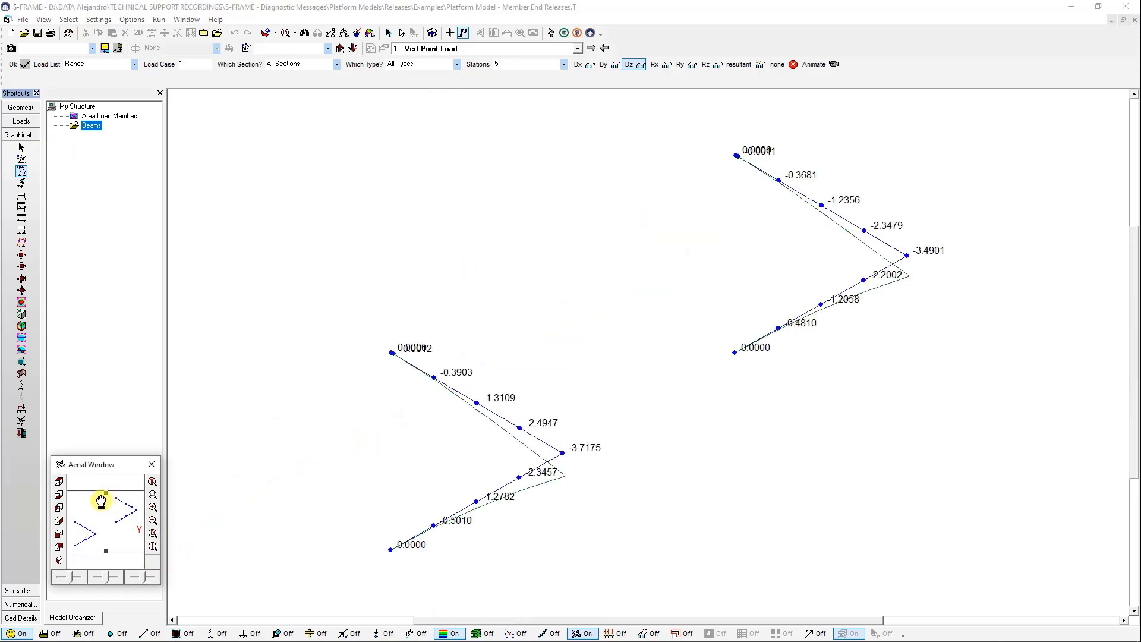
- Set the axial release Fx of member 1 to Fix-Fix in the members spreadsheet
{"action": "left_click", "coordinate": [20, 590]}
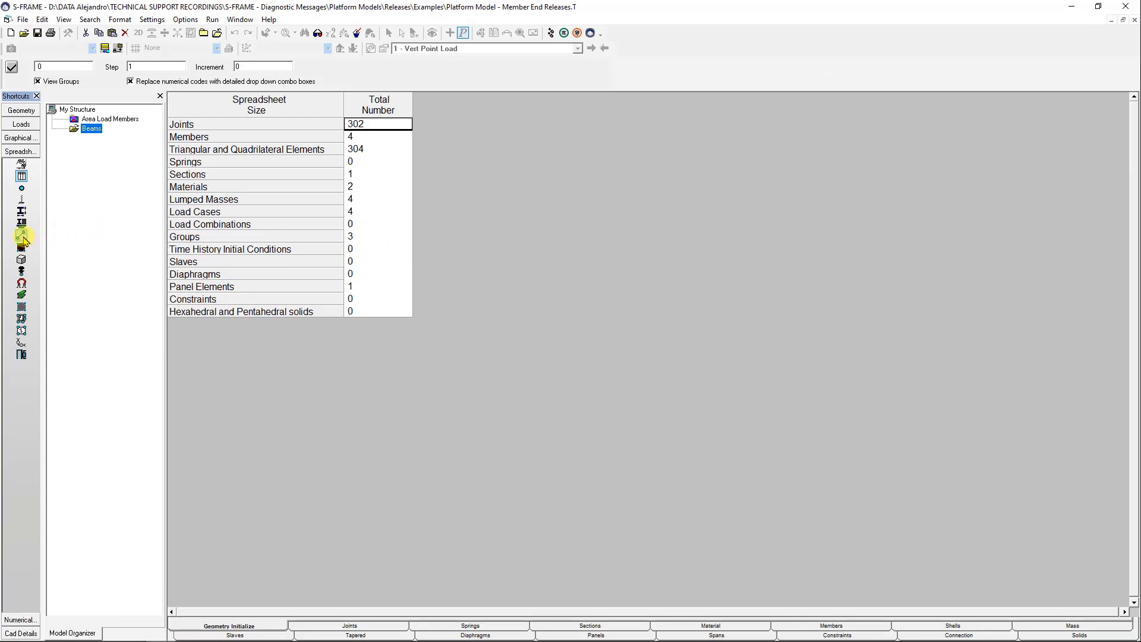
{"action": "left_click", "coordinate": [22, 236]}
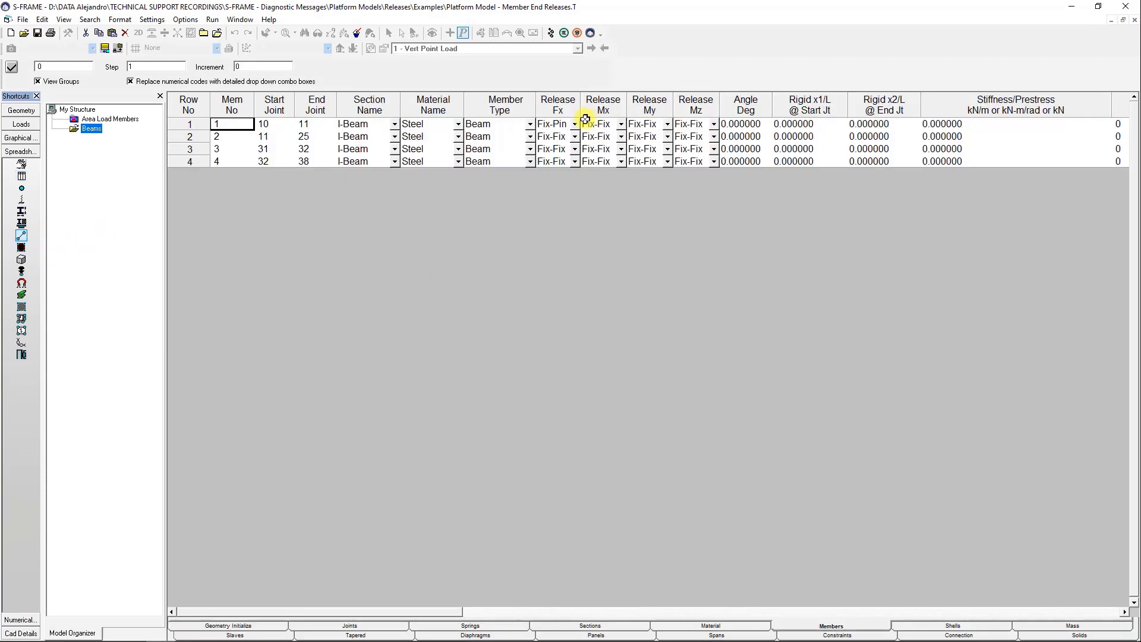
{"action": "left_click", "coordinate": [575, 124]}
{"action": "left_click", "coordinate": [560, 147]}
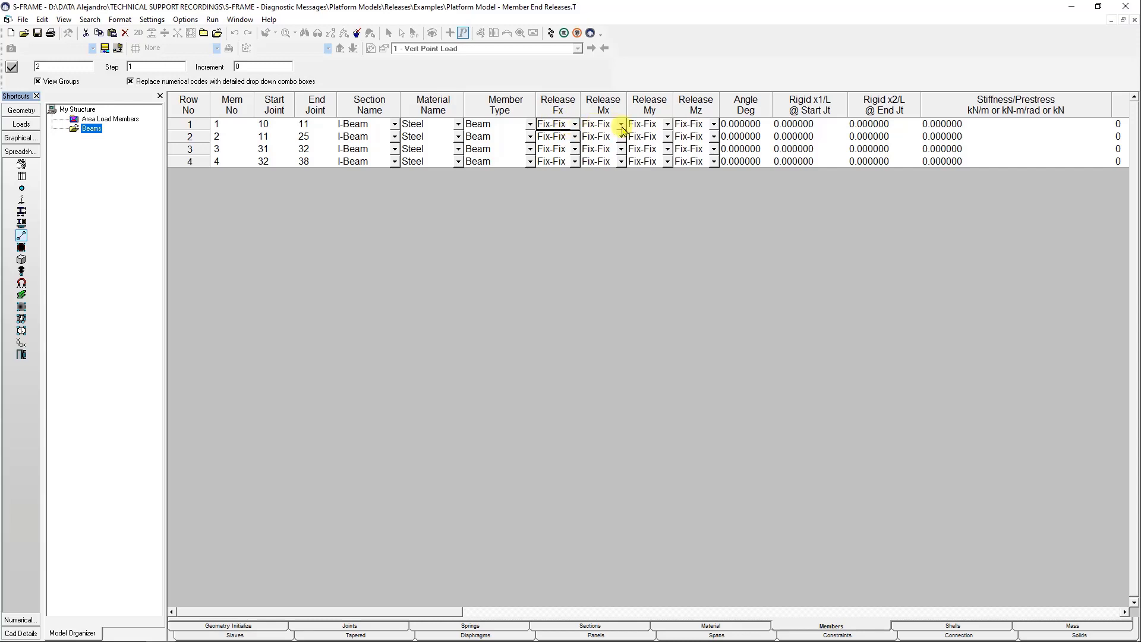
- Set the My and Mz releases of members 1 and 2 to Pin-Pin and return to the geometry view
{"action": "left_click", "coordinate": [668, 124]}
{"action": "left_click", "coordinate": [663, 136]}
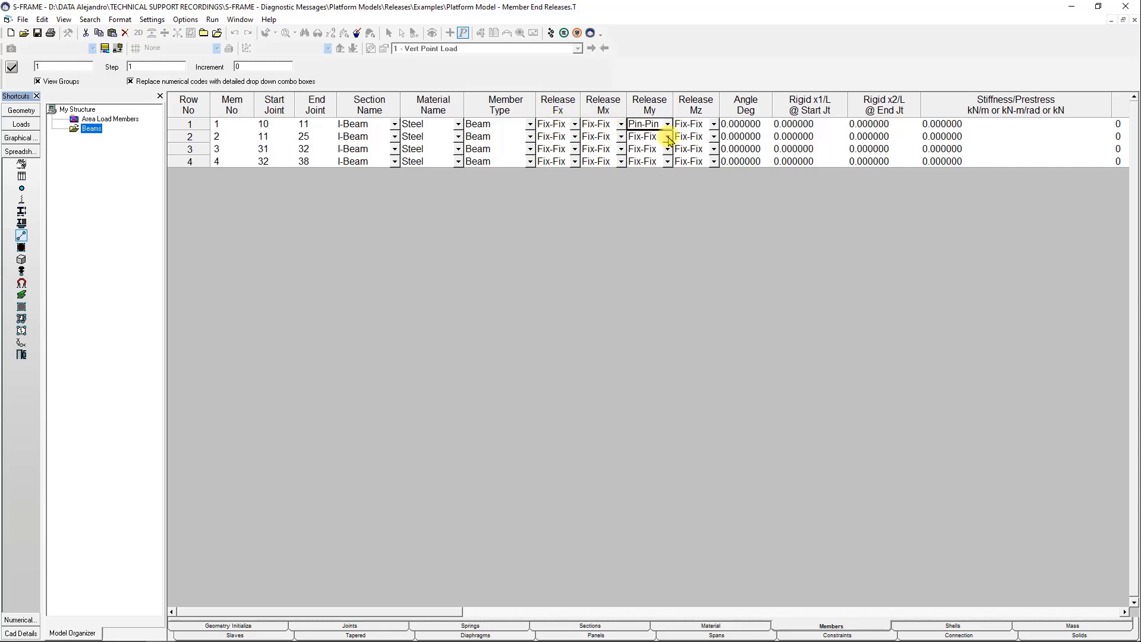
{"action": "left_click", "coordinate": [714, 124]}
{"action": "left_click", "coordinate": [695, 136]}
{"action": "left_click", "coordinate": [715, 137]}
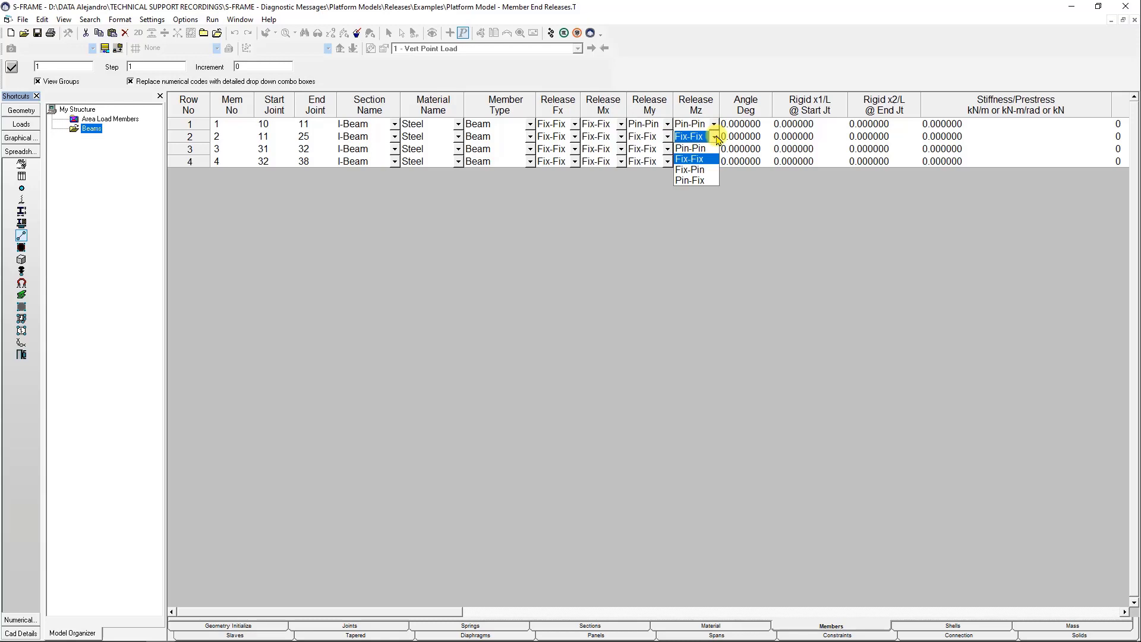
{"action": "left_click", "coordinate": [689, 149]}
{"action": "left_click", "coordinate": [668, 137]}
{"action": "left_click", "coordinate": [647, 148]}
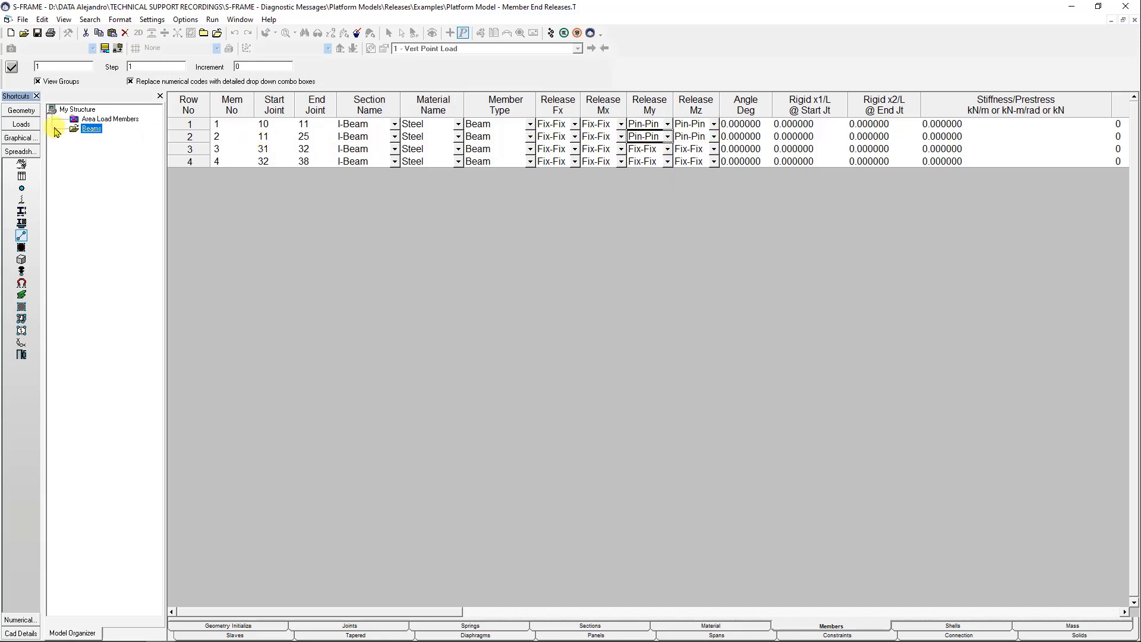
{"action": "left_click", "coordinate": [22, 112]}
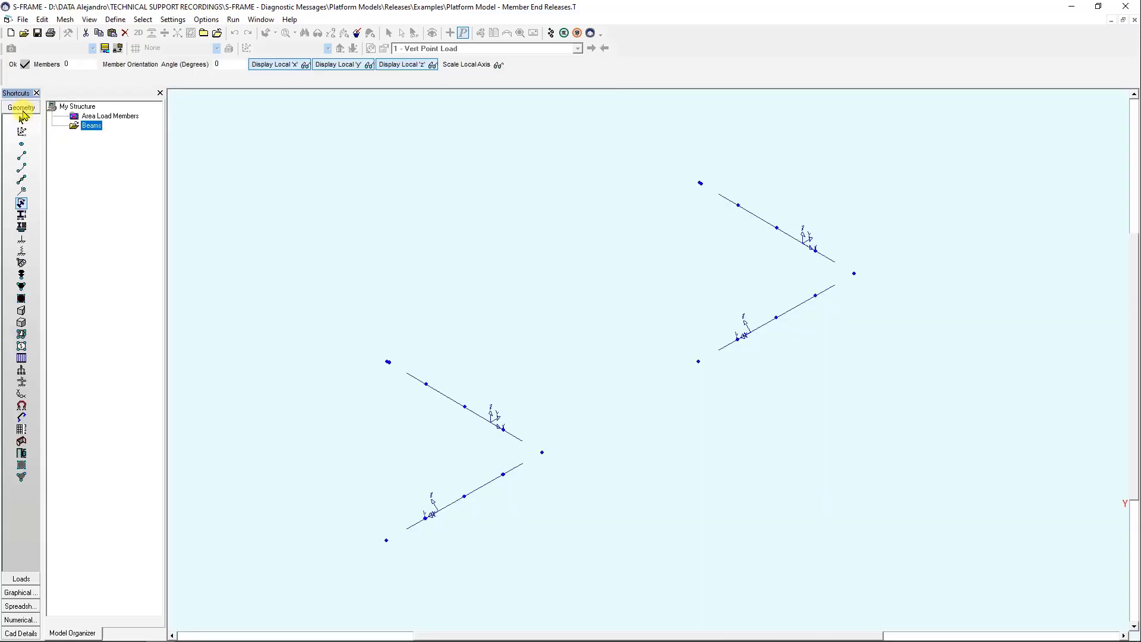
- Display the member releases and run a Linear Static analysis for load cases, saving the changed model and proceeding to the results
{"action": "left_click", "coordinate": [22, 193]}
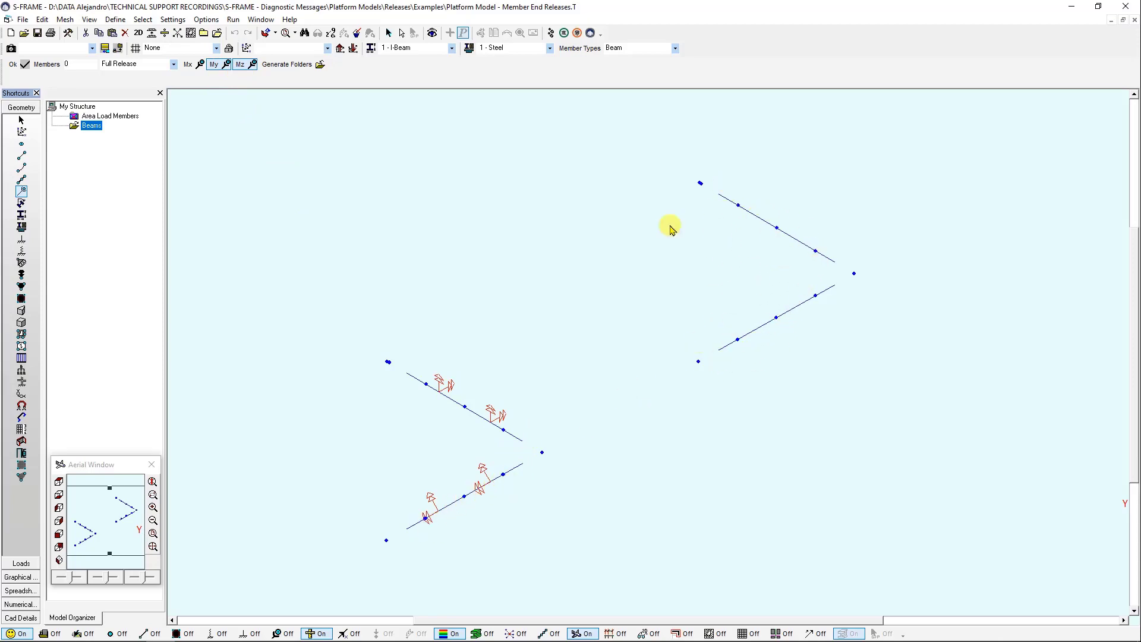
{"action": "left_click", "coordinate": [550, 33]}
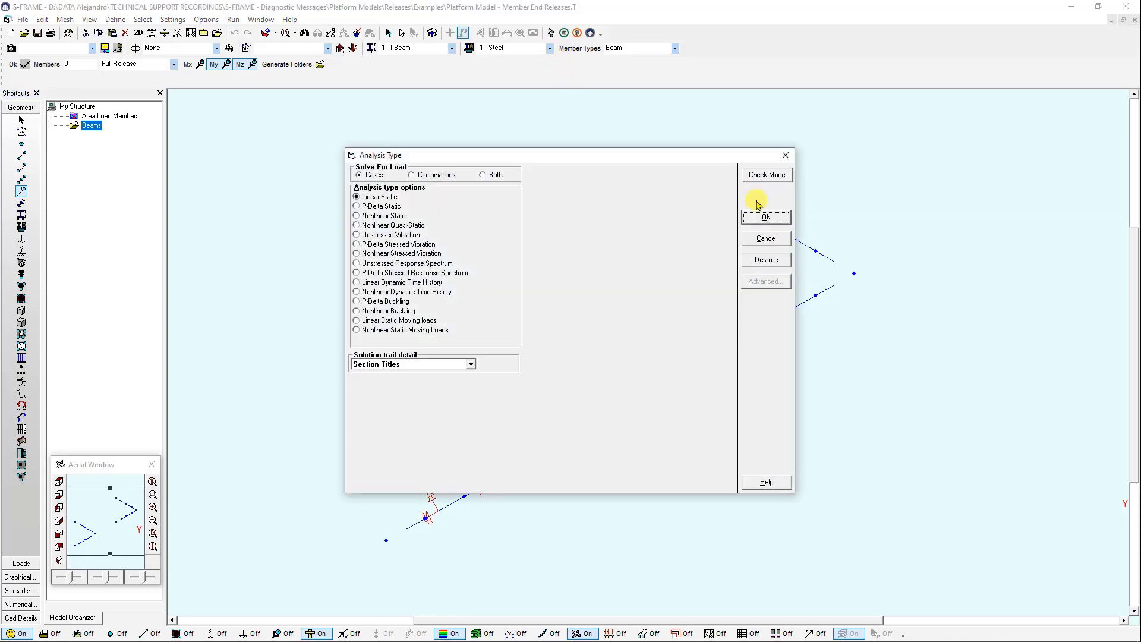
{"action": "left_click", "coordinate": [758, 216]}
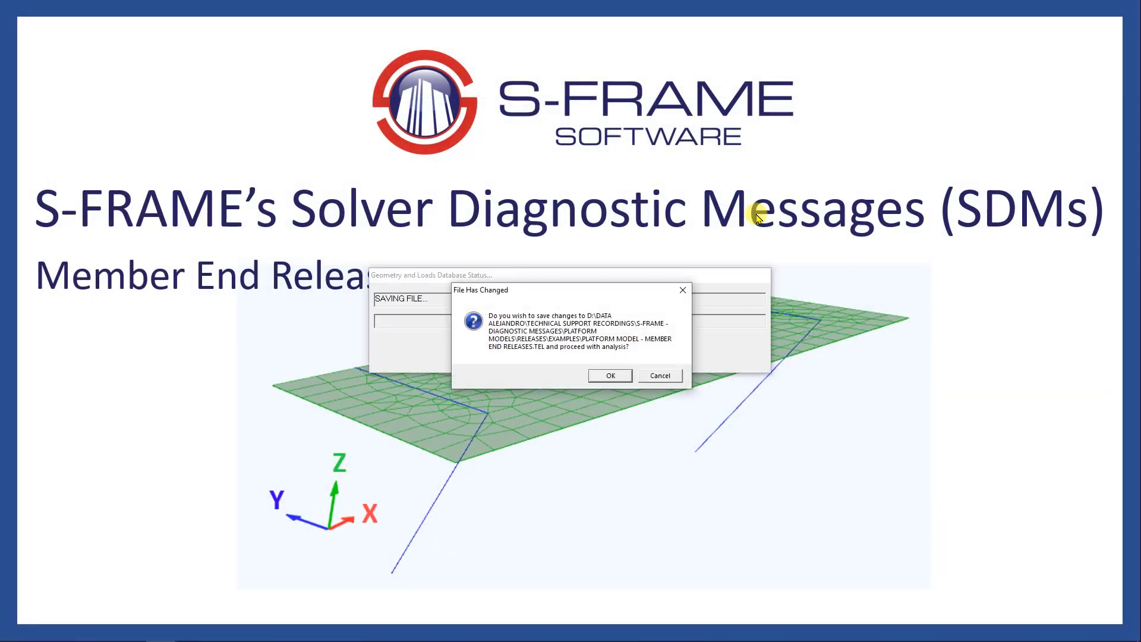
{"action": "key", "text": "Return"}
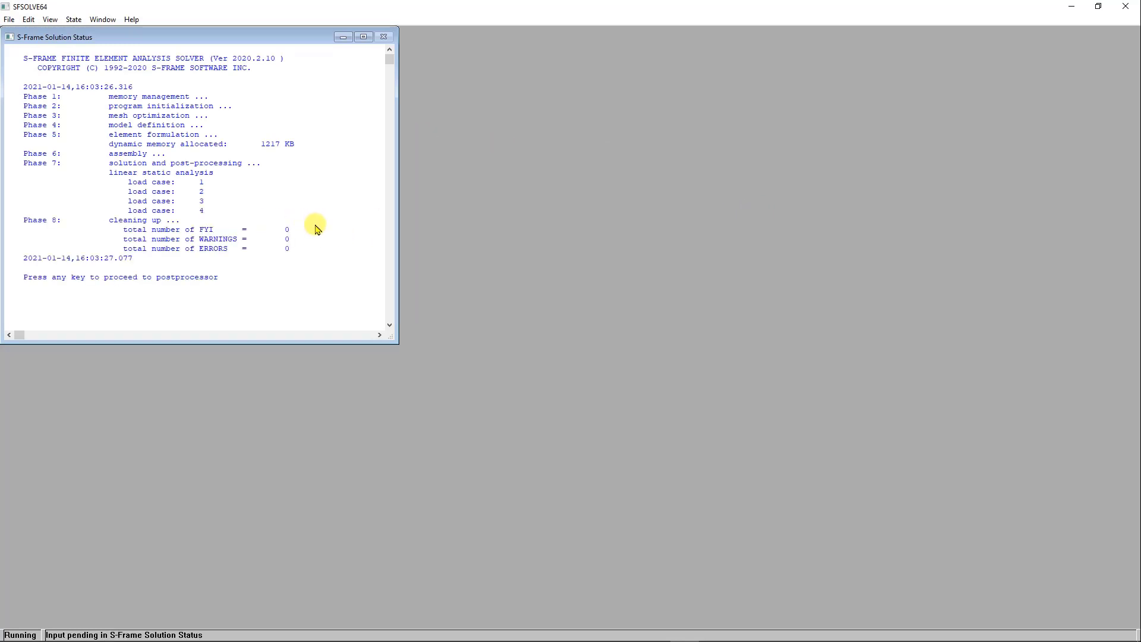
{"action": "key", "text": "Return"}
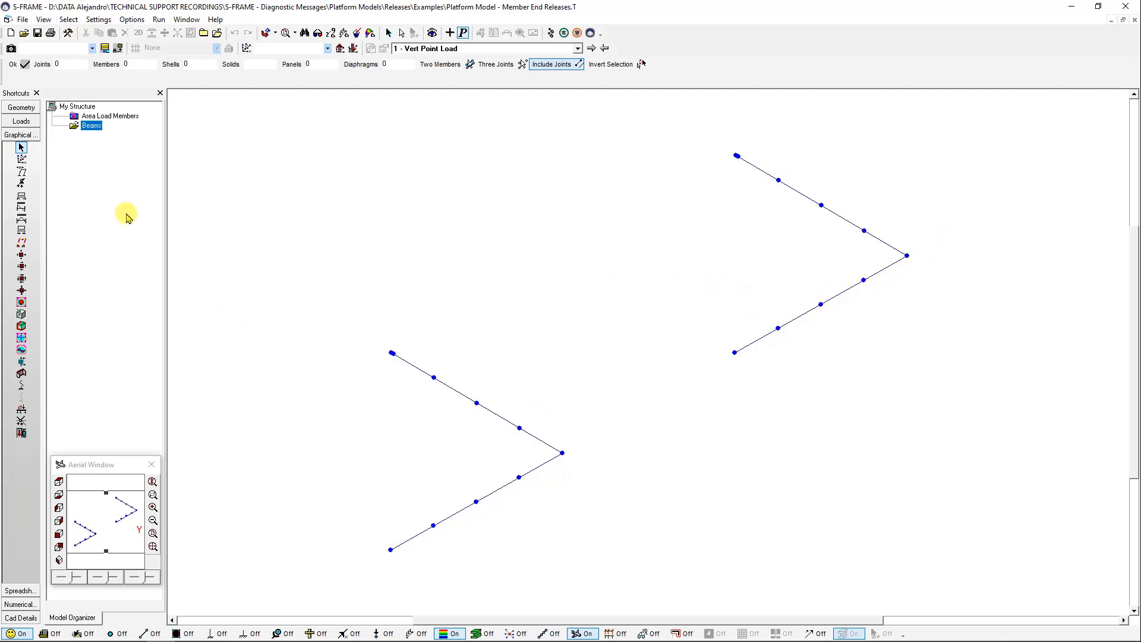
- Compare the Dz, Dx and Dy displacements of both structures for load case 1 - Vert Point Load
{"action": "left_click", "coordinate": [22, 171]}
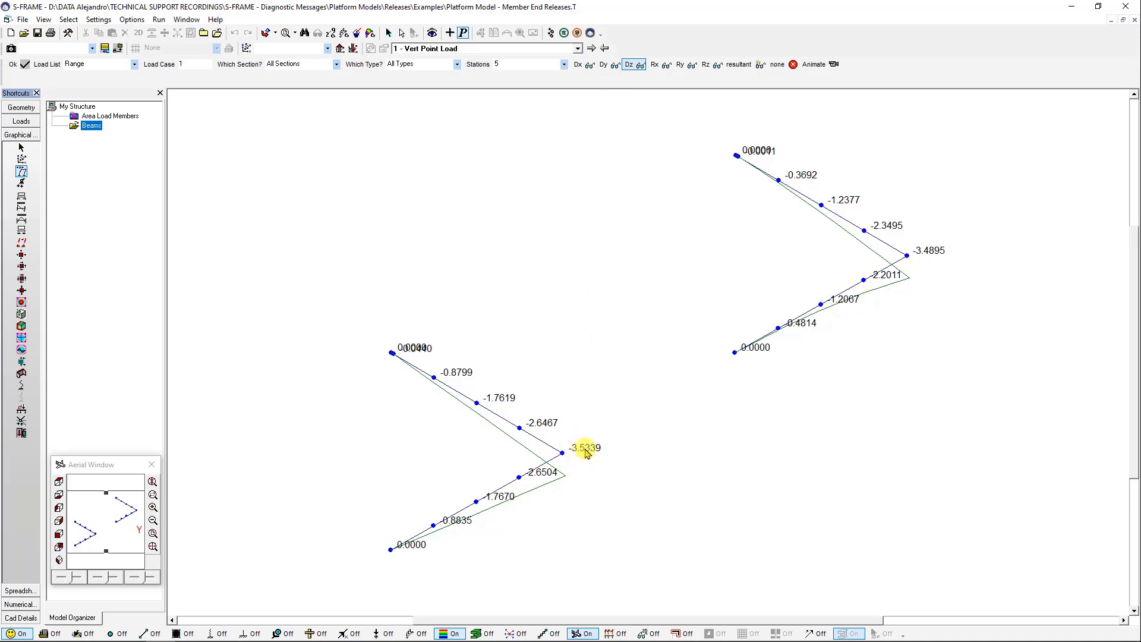
{"action": "left_click", "coordinate": [585, 65]}
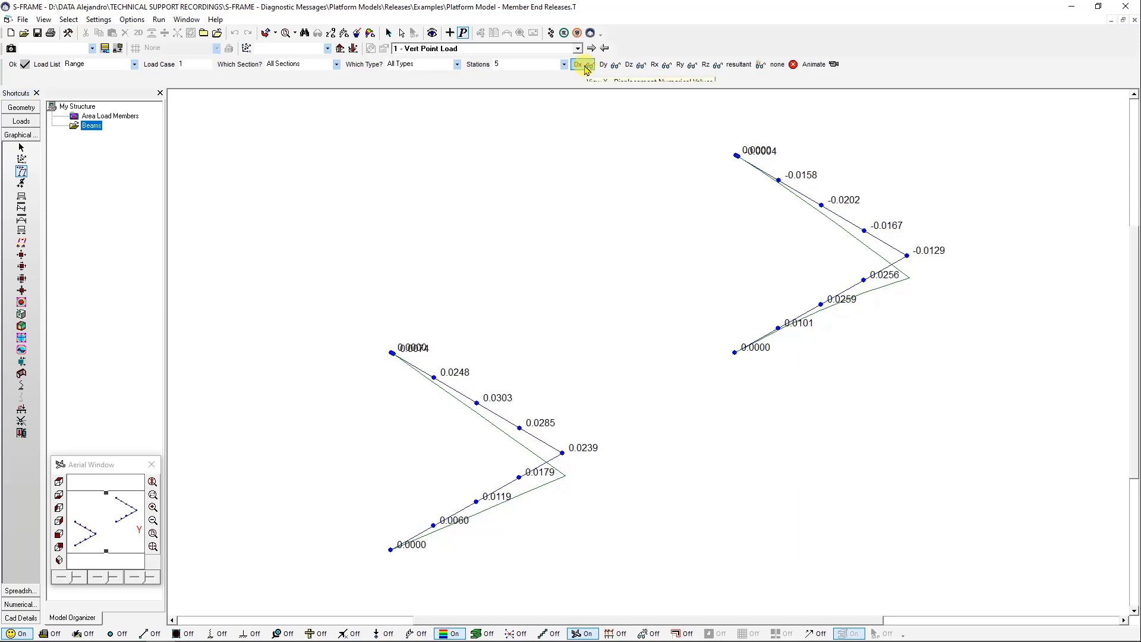
{"action": "left_click", "coordinate": [604, 65]}
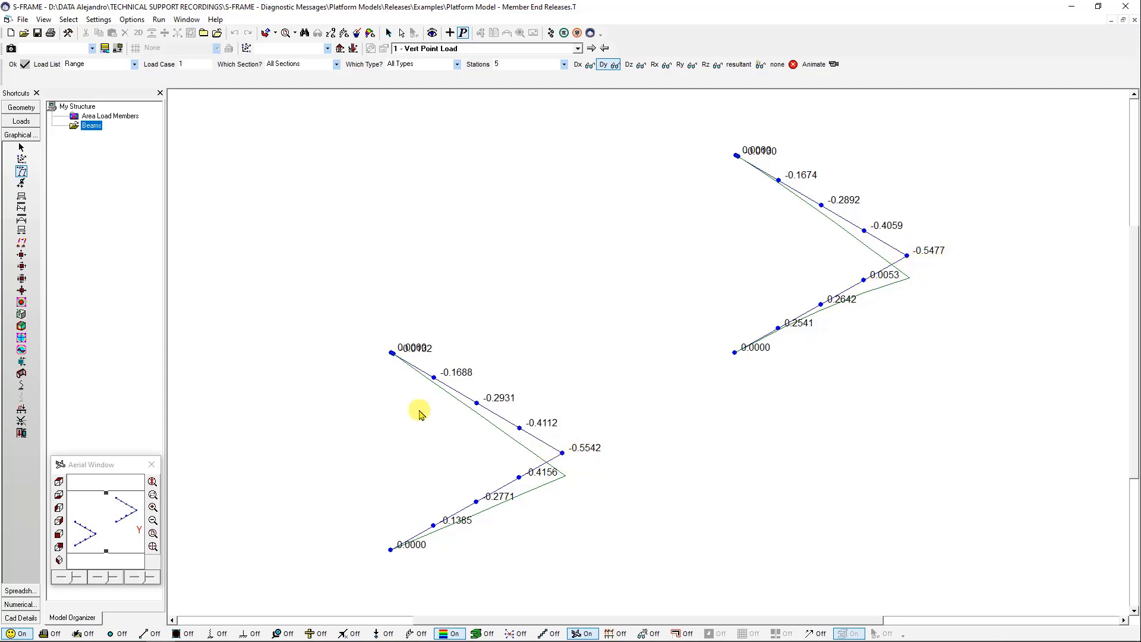
- View the y and z moment diagrams of both structures for load cases 1 - Vert Point Load and 2 - Horz Point Load
{"action": "left_click", "coordinate": [21, 220]}
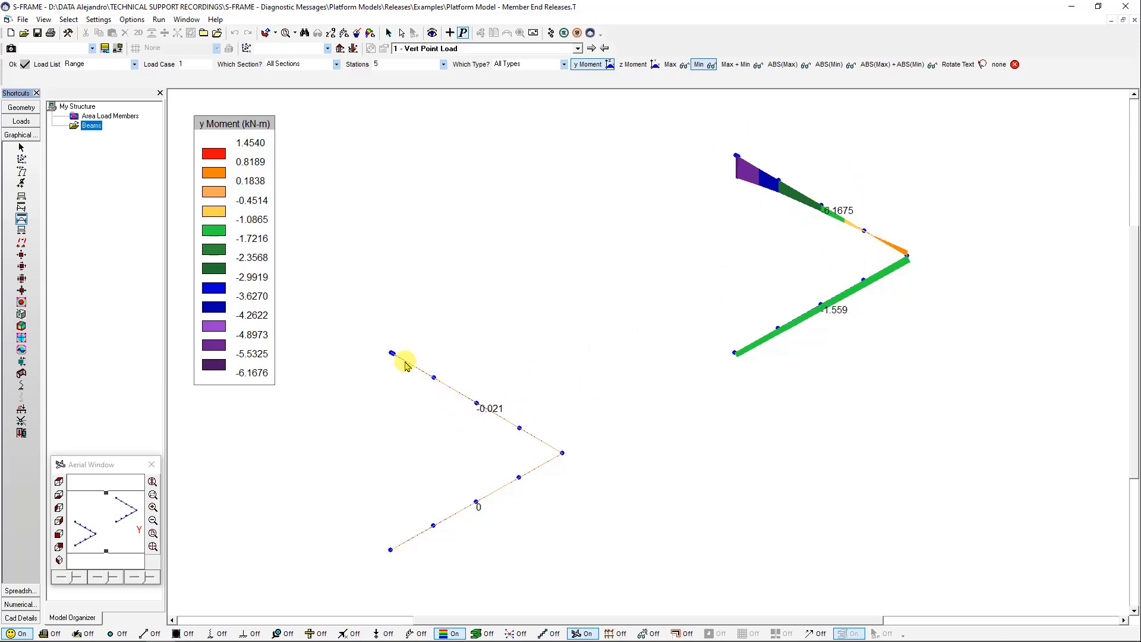
{"action": "left_click", "coordinate": [635, 64]}
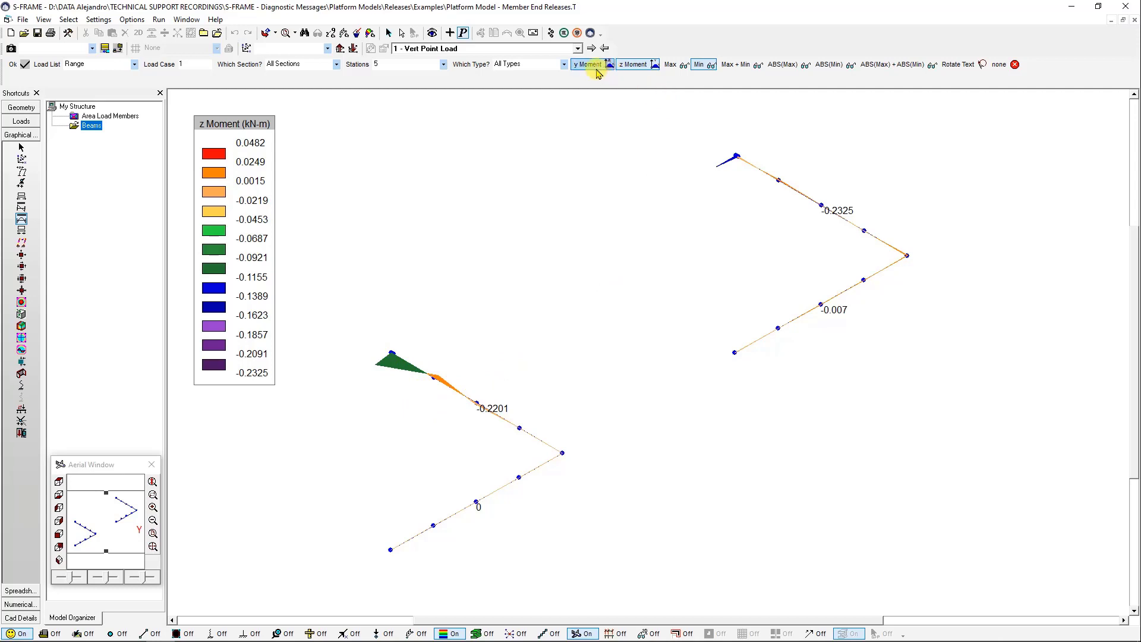
{"action": "left_click", "coordinate": [591, 48]}
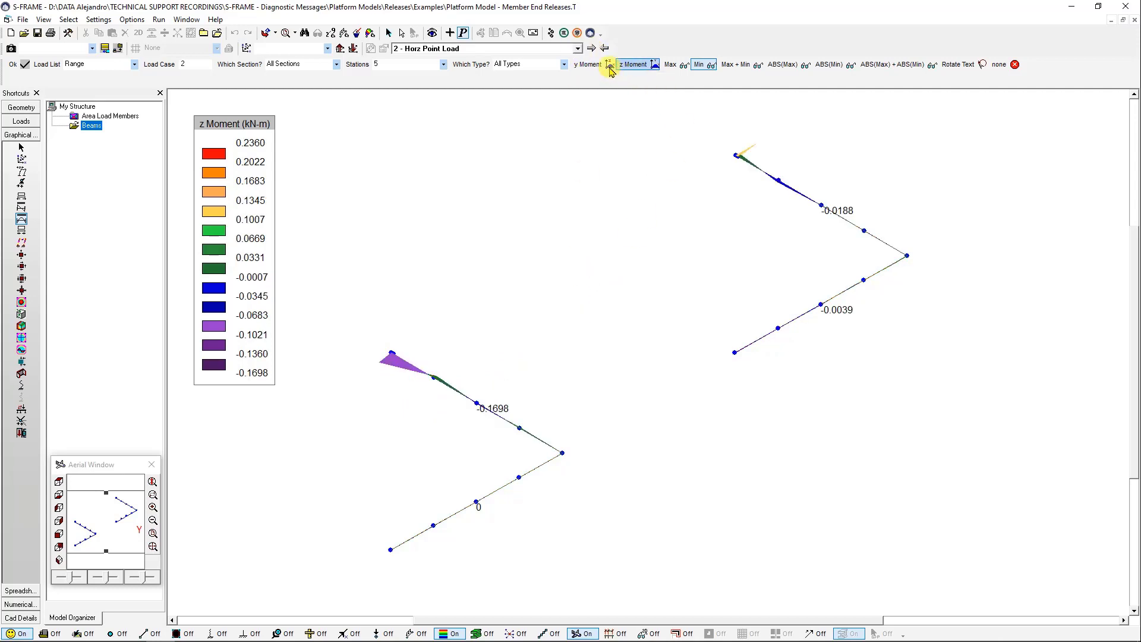
{"action": "left_click", "coordinate": [590, 64]}
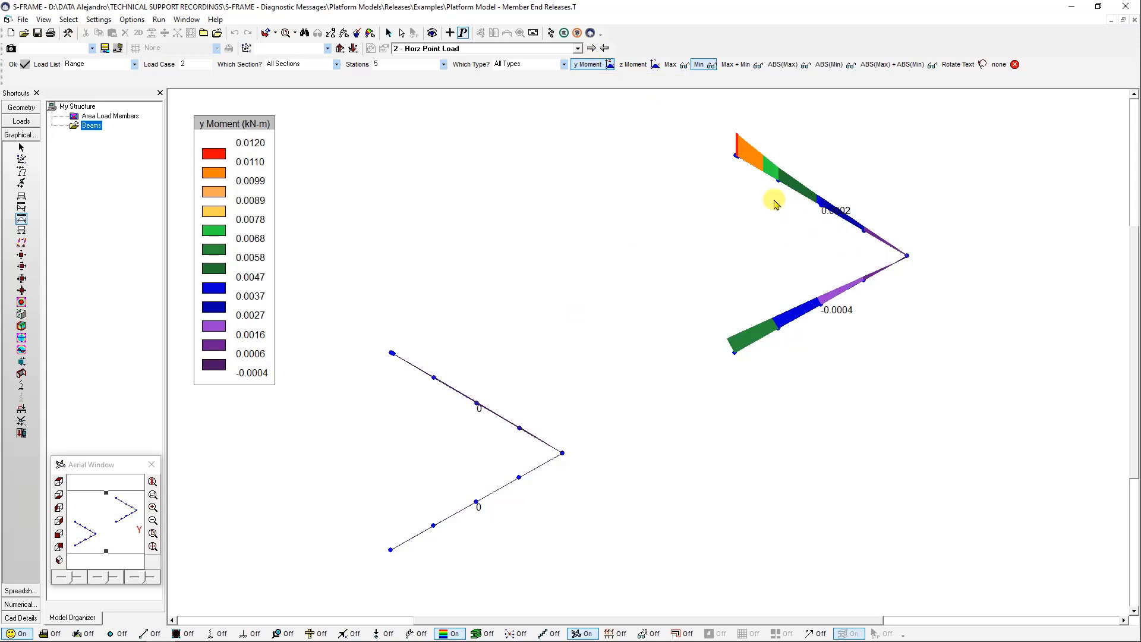